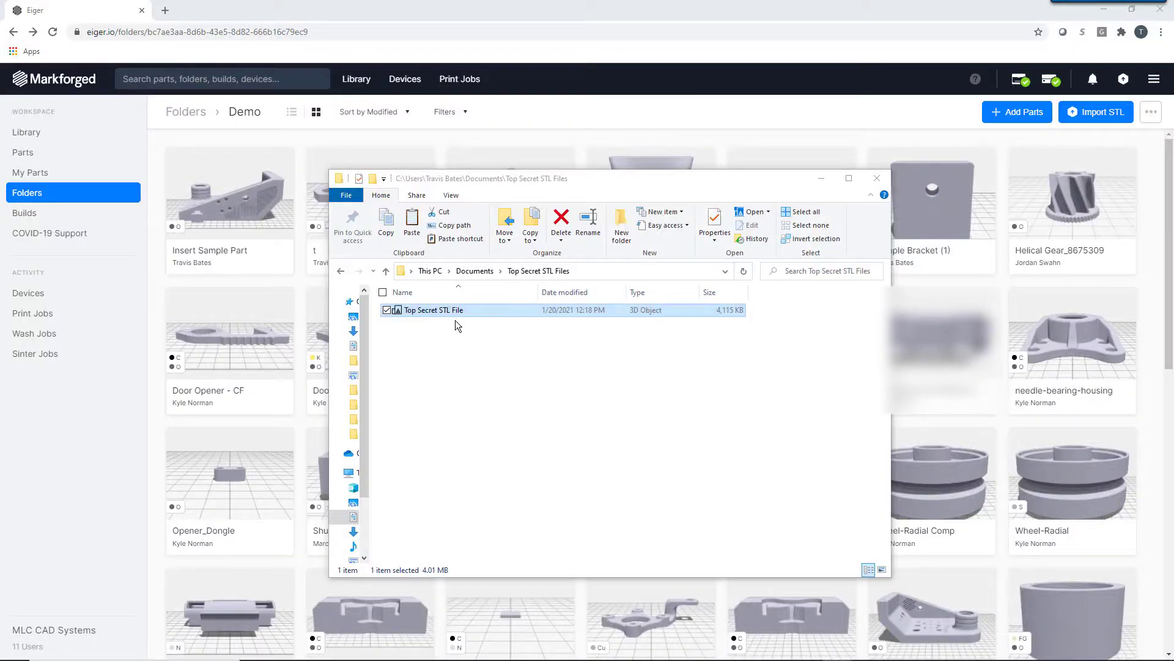
Import the Top Secret STL File into Demo, lay it flat on a face, and rotate it 10° about Z.
{"action": "left_click_drag", "start_coordinate": [453, 312], "coordinate": [317, 282]}
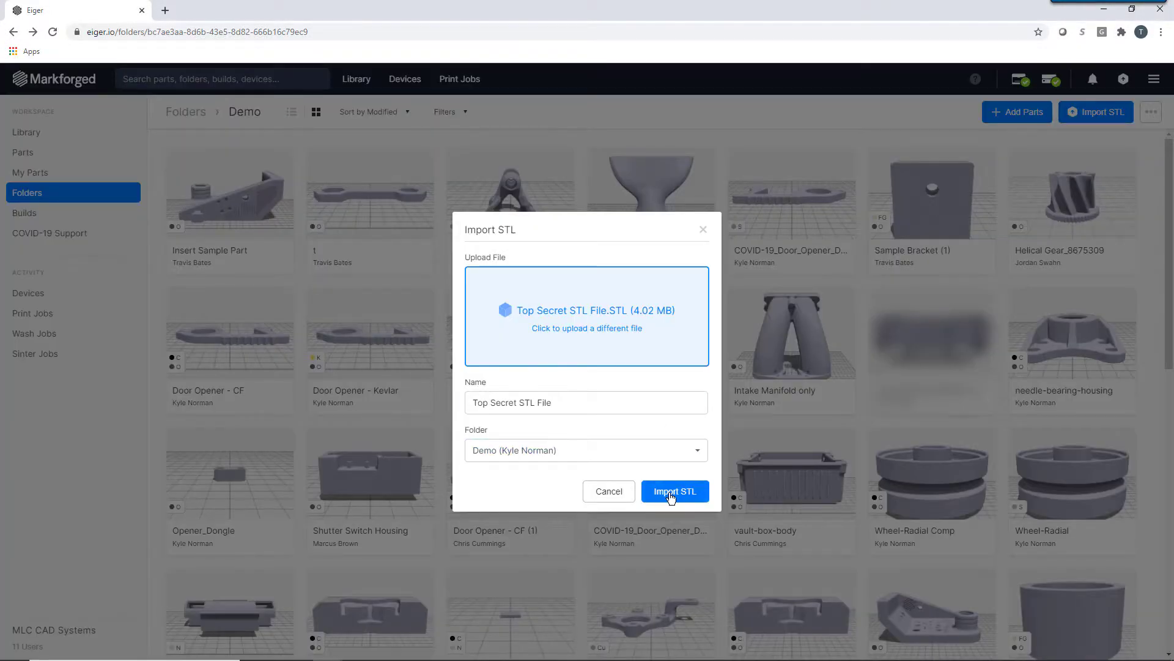
{"action": "left_click", "coordinate": [671, 494]}
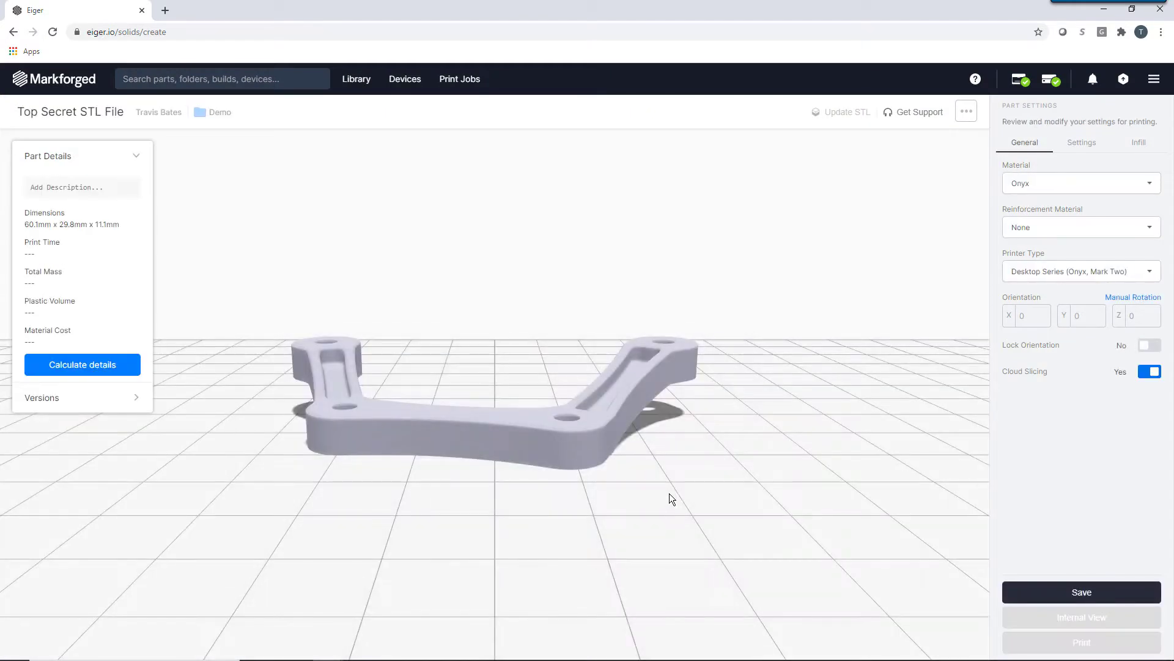
{"action": "left_click", "coordinate": [521, 427]}
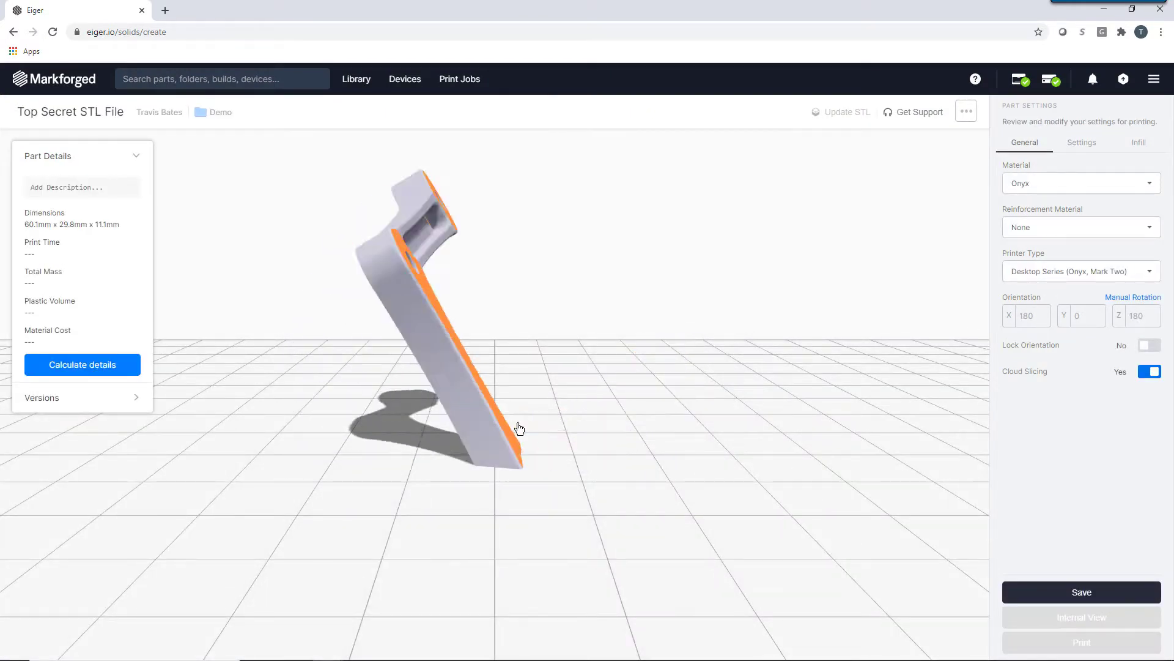
{"action": "left_click", "coordinate": [1139, 298]}
{"action": "left_click_drag", "start_coordinate": [518, 397], "coordinate": [317, 372]}
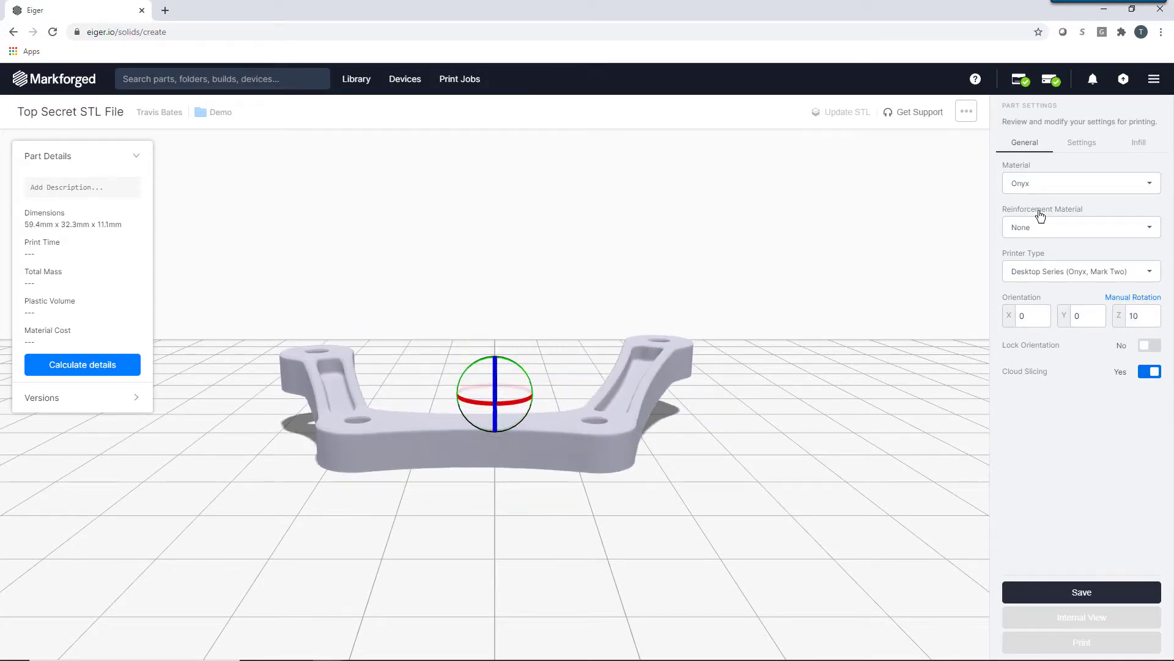
Keep Onyx, the printer type and the layer height unchanged, and set the supports angle to 45°.
{"action": "left_click", "coordinate": [1056, 184]}
{"action": "left_click", "coordinate": [1033, 247]}
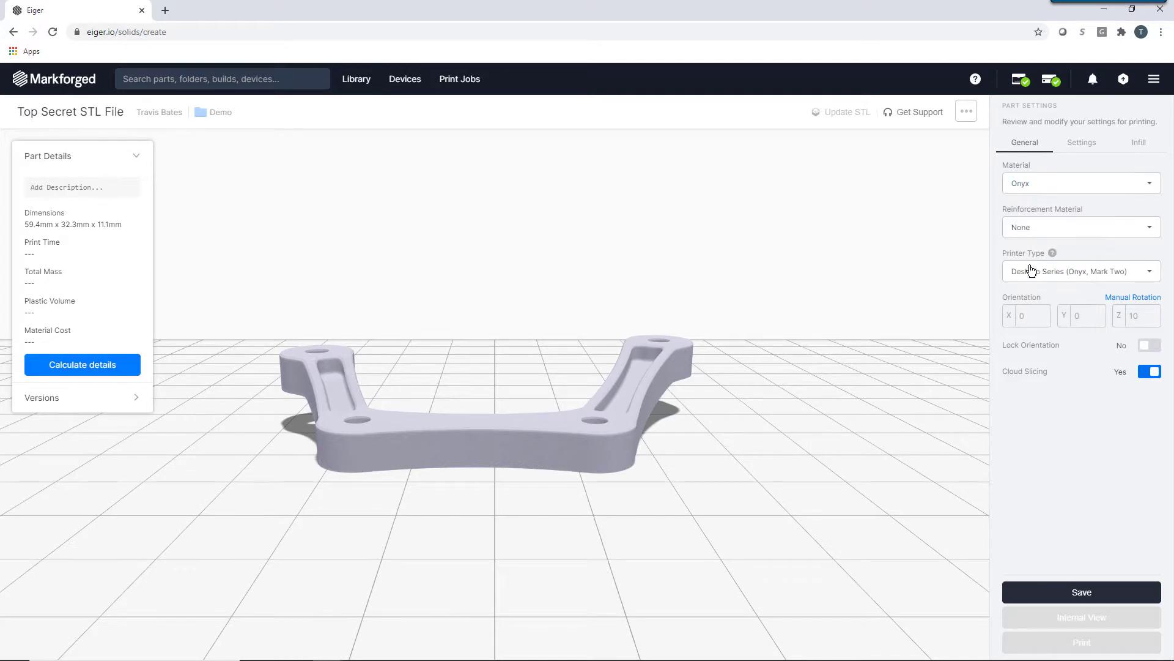
{"action": "left_click", "coordinate": [1031, 271]}
{"action": "left_click", "coordinate": [1033, 293]}
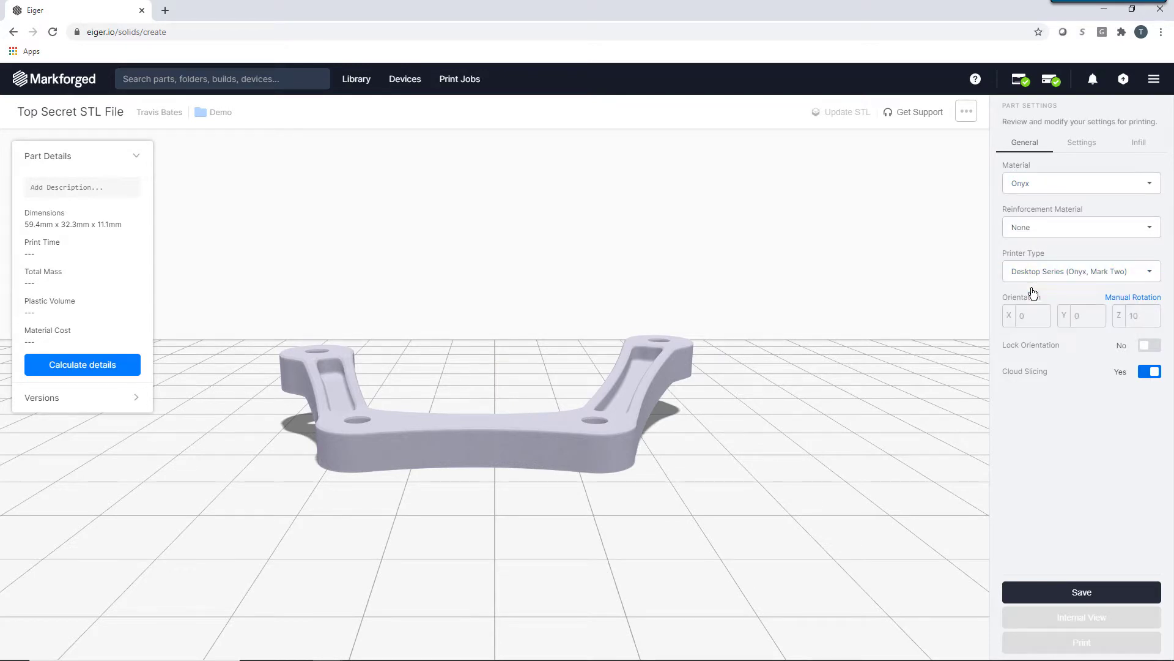
{"action": "left_click", "coordinate": [1086, 145]}
{"action": "left_click", "coordinate": [1063, 192]}
{"action": "left_click", "coordinate": [1062, 211]}
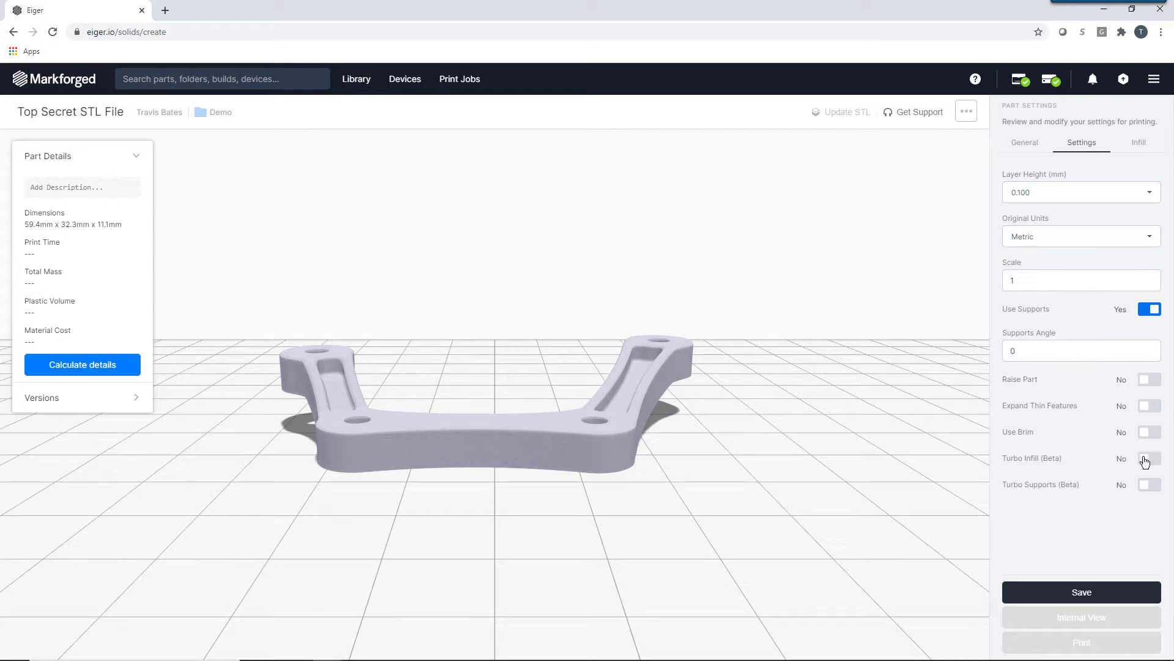
{"action": "type", "text": "45"}
Keep Triangular Fill as the infill pattern and raise fill density to 44%.
{"action": "left_click", "coordinate": [1139, 146]}
{"action": "left_click", "coordinate": [1132, 185]}
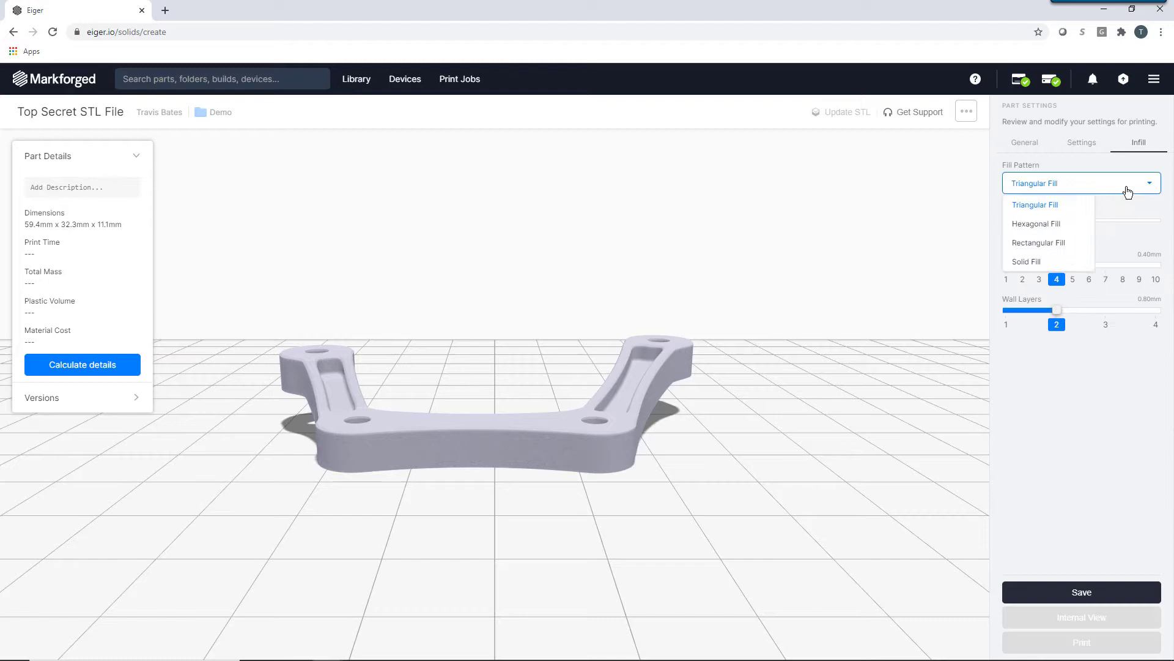
{"action": "left_click", "coordinate": [1095, 202]}
{"action": "left_click_drag", "start_coordinate": [1062, 227], "coordinate": [1065, 226]}
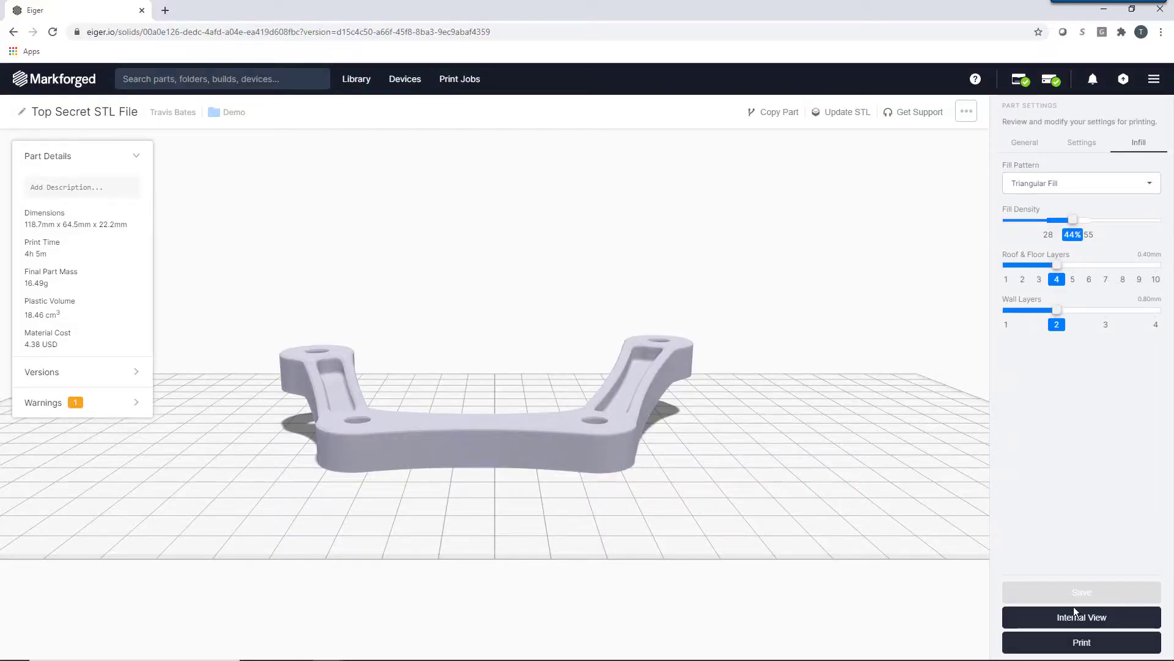
In Internal View, select all 178 layers and turn on Isotropic Fiber reinforcement.
{"action": "left_click", "coordinate": [1075, 617]}
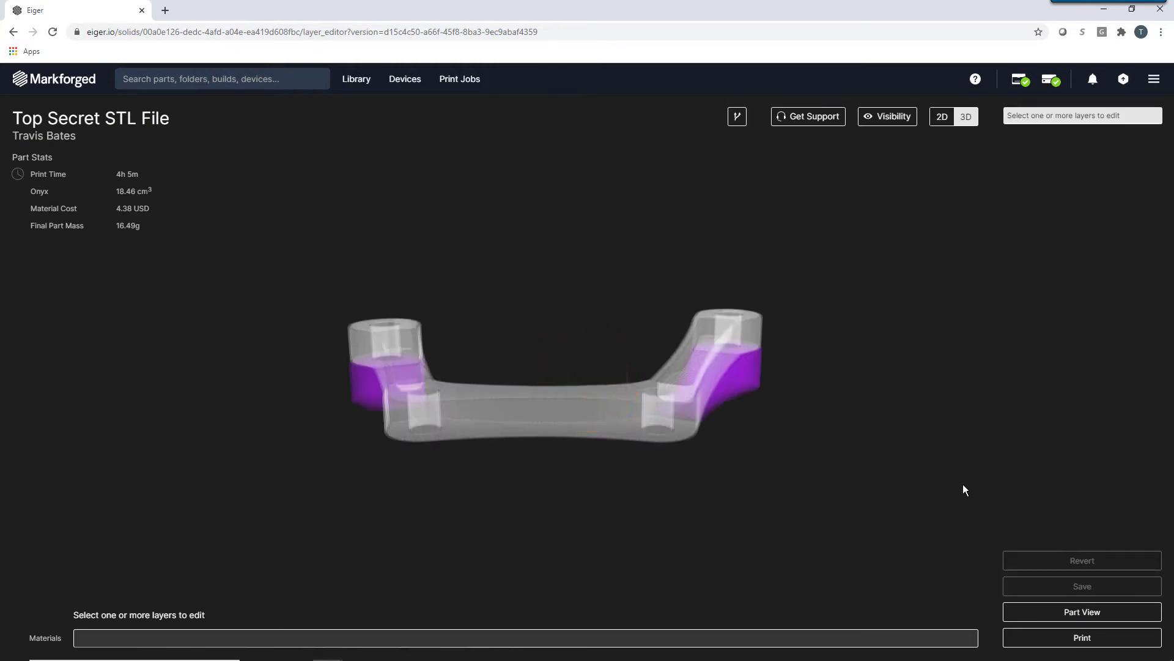
{"action": "left_click_drag", "start_coordinate": [75, 636], "coordinate": [1004, 622]}
{"action": "left_click", "coordinate": [1147, 133]}
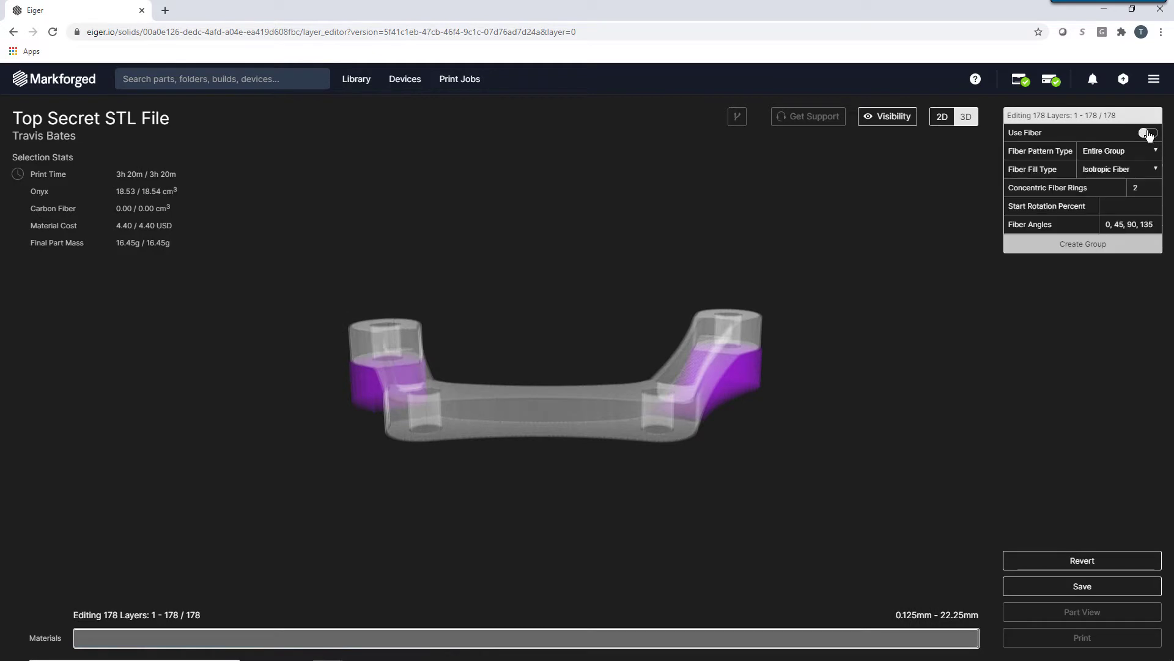
{"action": "left_click", "coordinate": [1131, 170]}
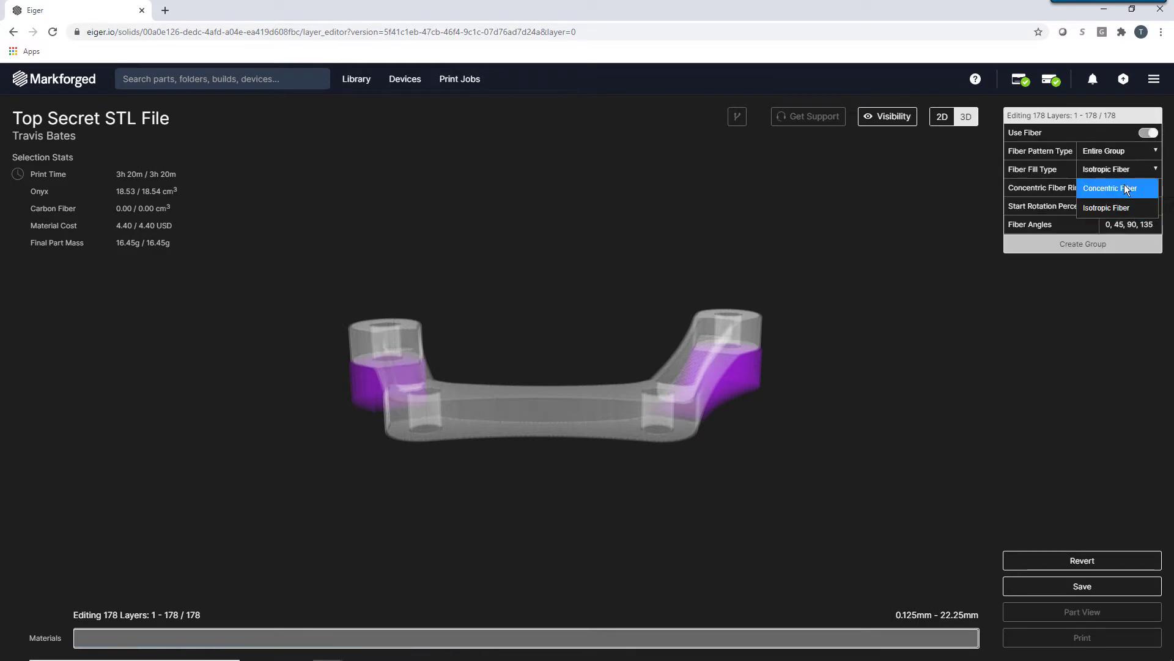
{"action": "left_click", "coordinate": [1135, 207]}
{"action": "left_click", "coordinate": [1142, 152]}
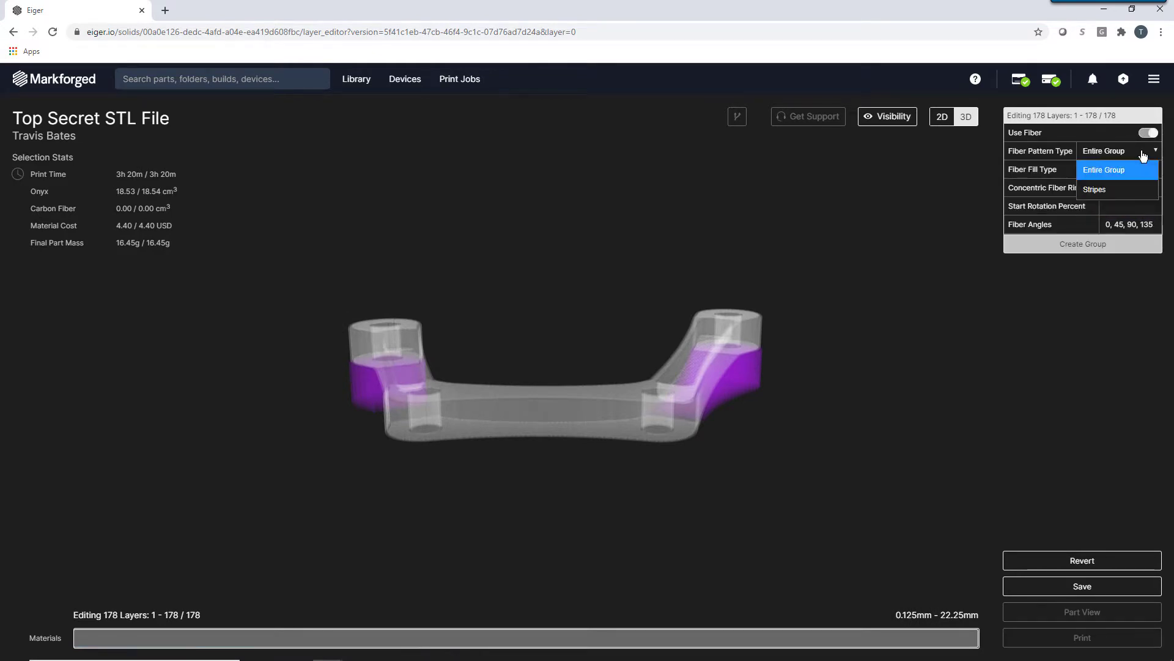
{"action": "left_click", "coordinate": [1113, 165]}
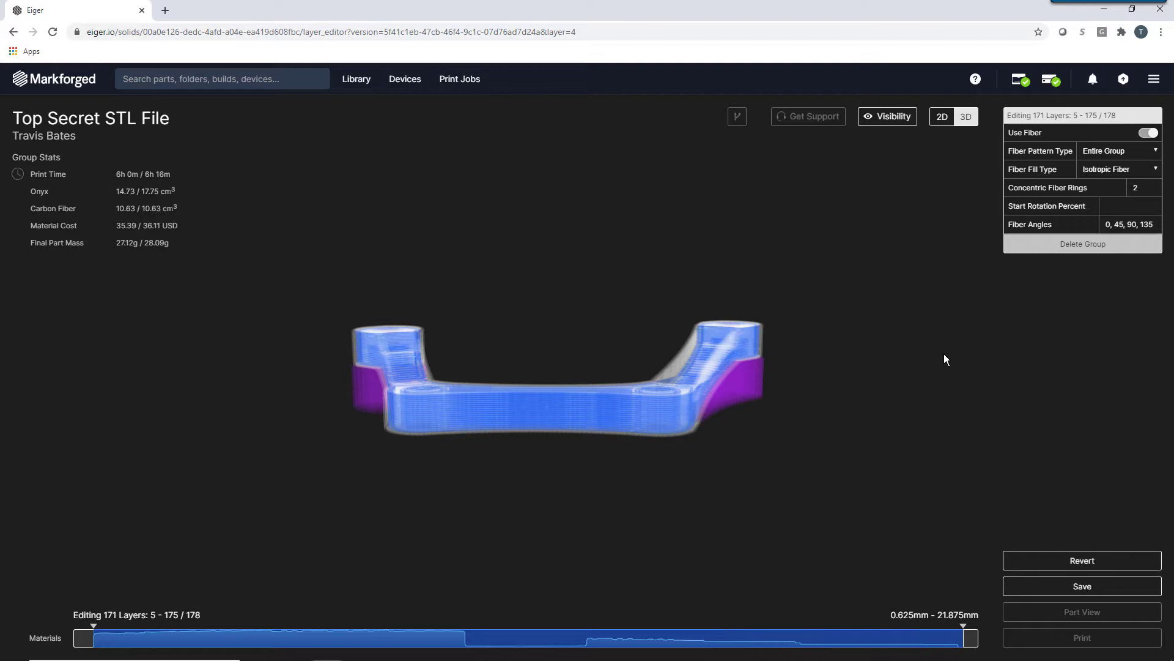
Switch the fiber pattern to Stripes, set the stripe count, and create the fiber group.
{"action": "left_click", "coordinate": [944, 354]}
{"action": "left_click", "coordinate": [1119, 150]}
{"action": "left_click", "coordinate": [1114, 185]}
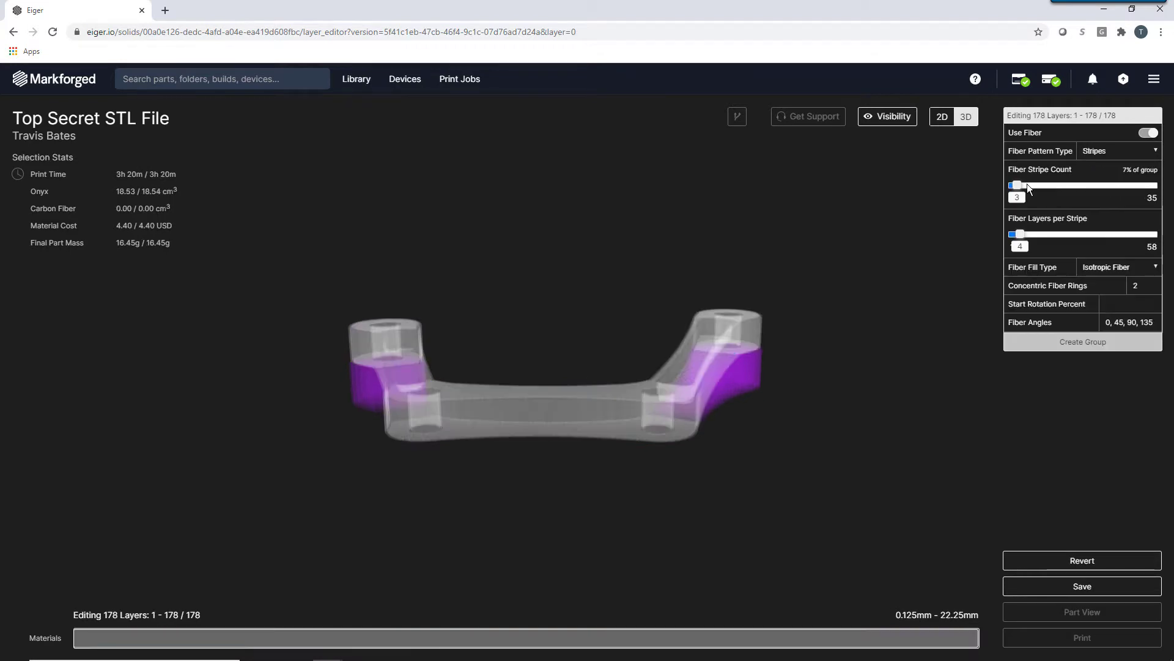
{"action": "left_click_drag", "start_coordinate": [1026, 183], "coordinate": [1057, 230]}
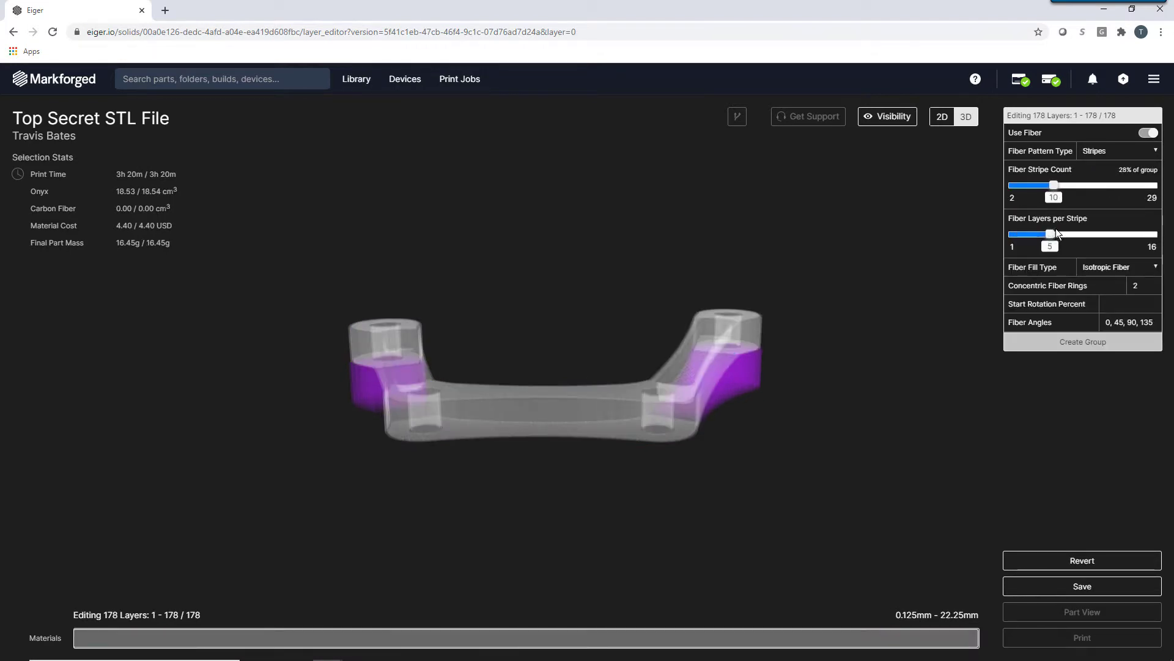
{"action": "left_click", "coordinate": [1096, 348]}
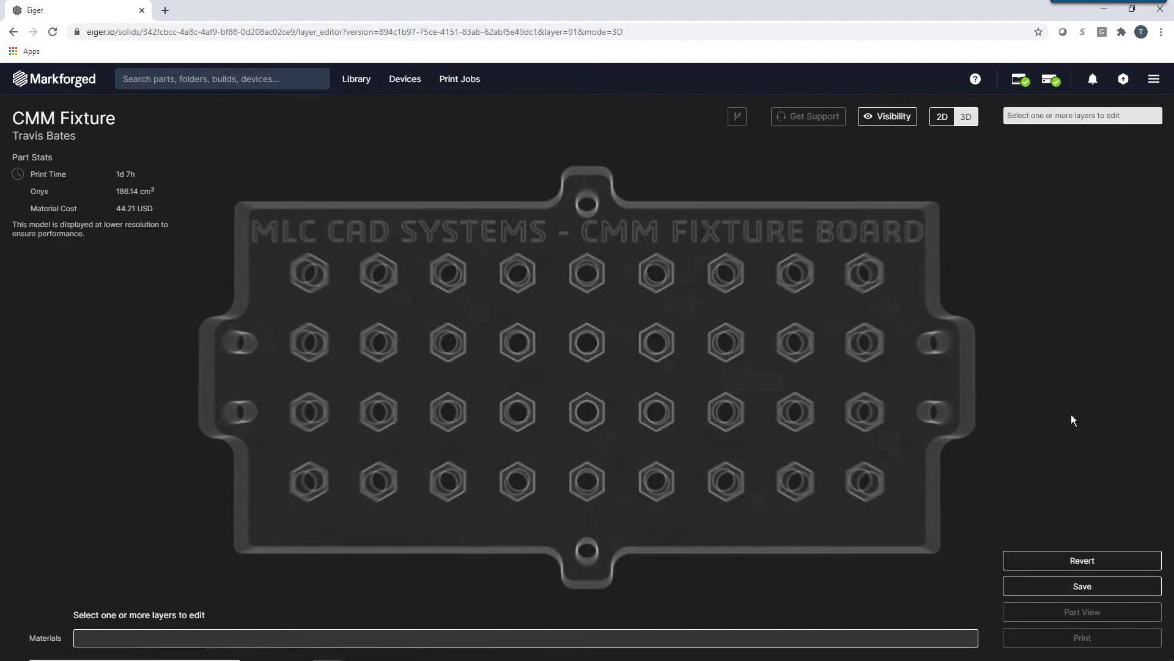
In 2D view at layer 92, turn on Pause After Layer.
{"action": "left_click", "coordinate": [943, 117]}
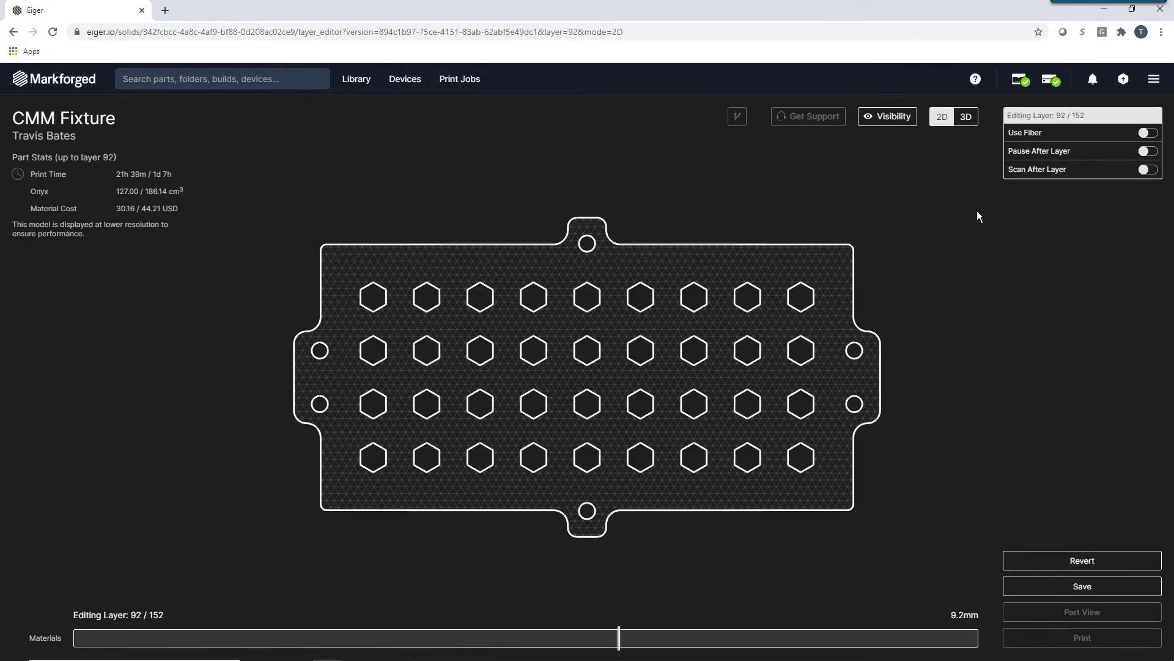
{"action": "left_click", "coordinate": [1147, 151]}
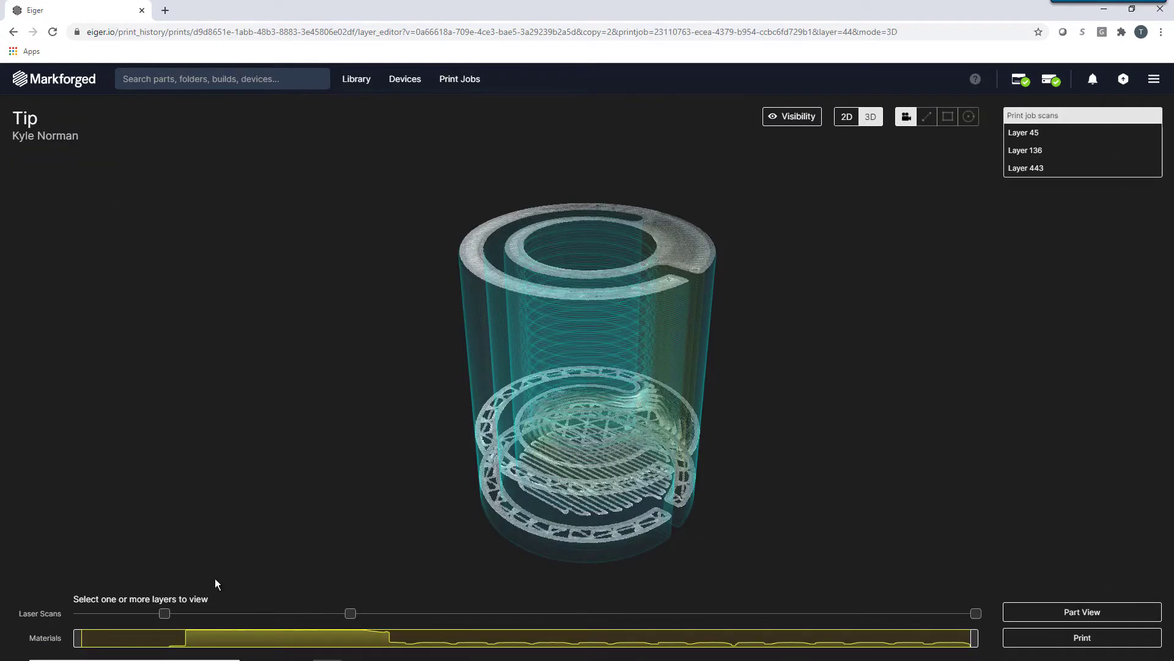
View the laser scans at layers 45, 136 and 443 in 2D, zoomed in.
{"action": "left_click", "coordinate": [164, 613]}
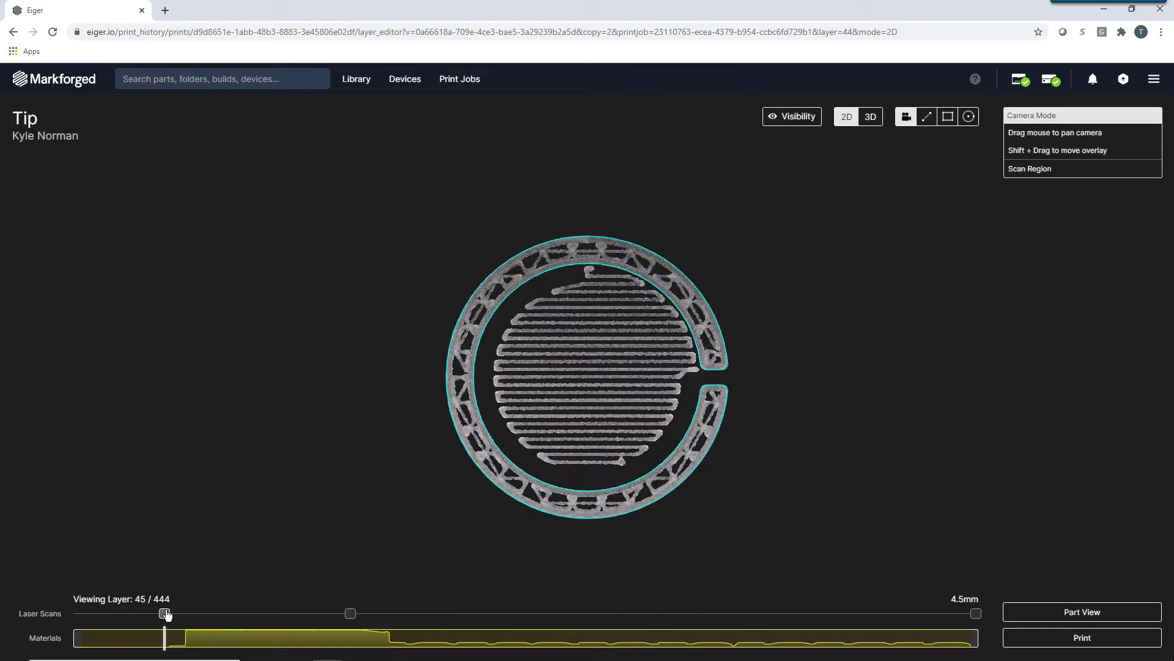
{"action": "left_click", "coordinate": [353, 614]}
{"action": "left_click", "coordinate": [976, 613]}
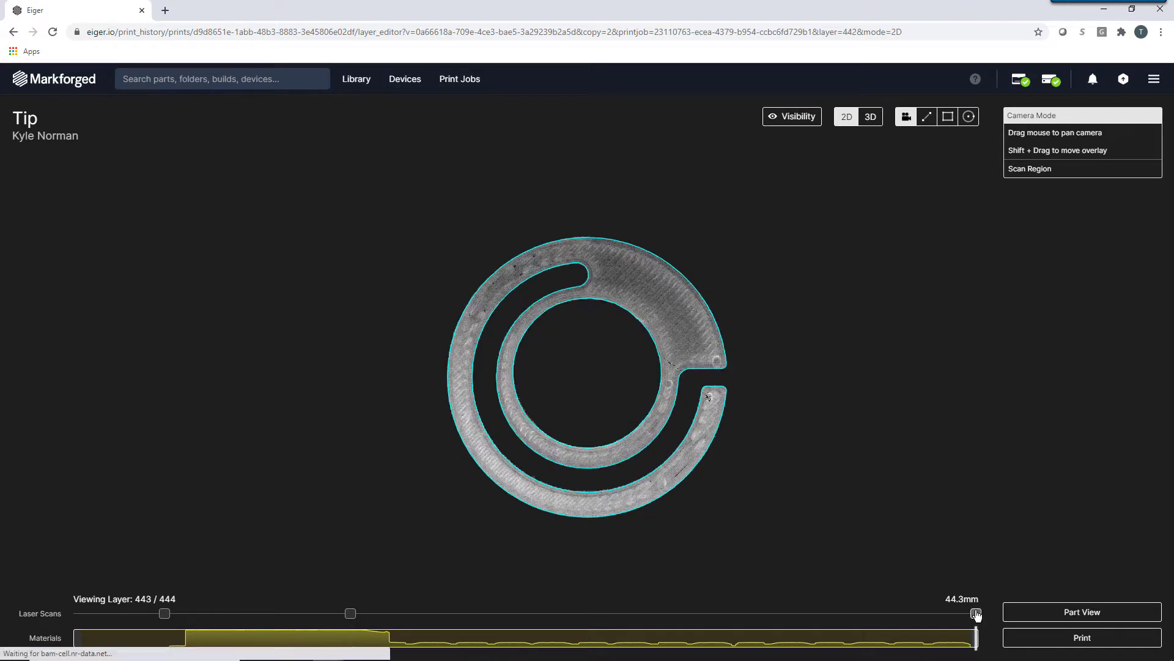
{"action": "scroll", "coordinate": [521, 286], "scroll_direction": "up", "scroll_amount": 5}
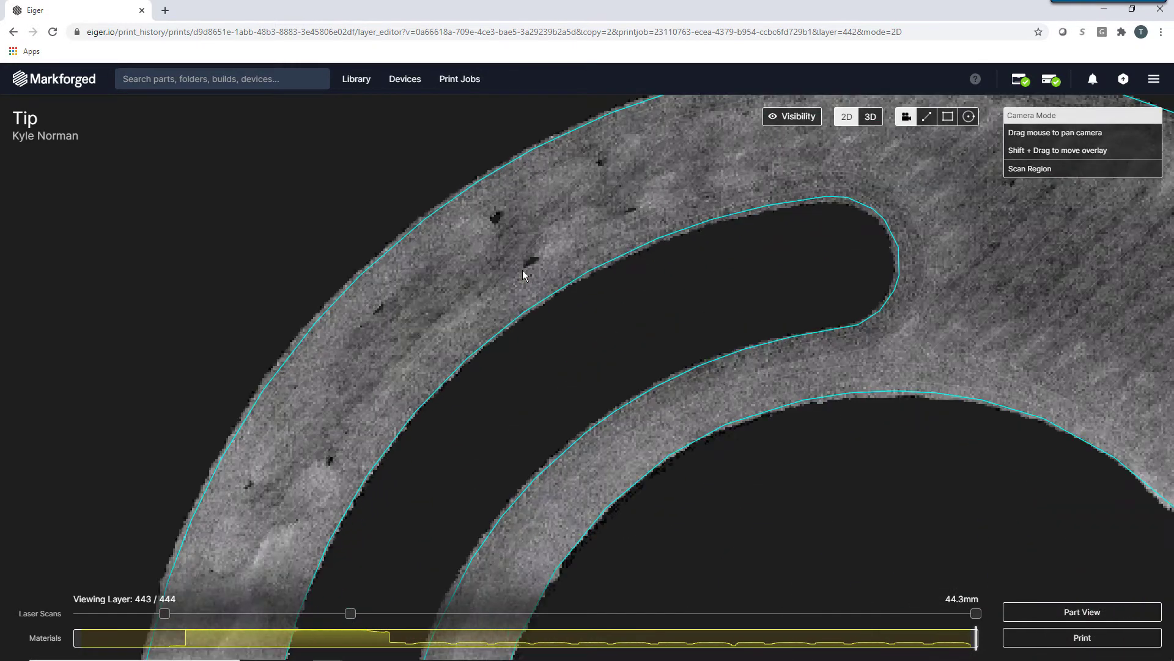
Measure a straight-line distance across the scanned ring with the Line tool.
{"action": "left_click", "coordinate": [927, 116]}
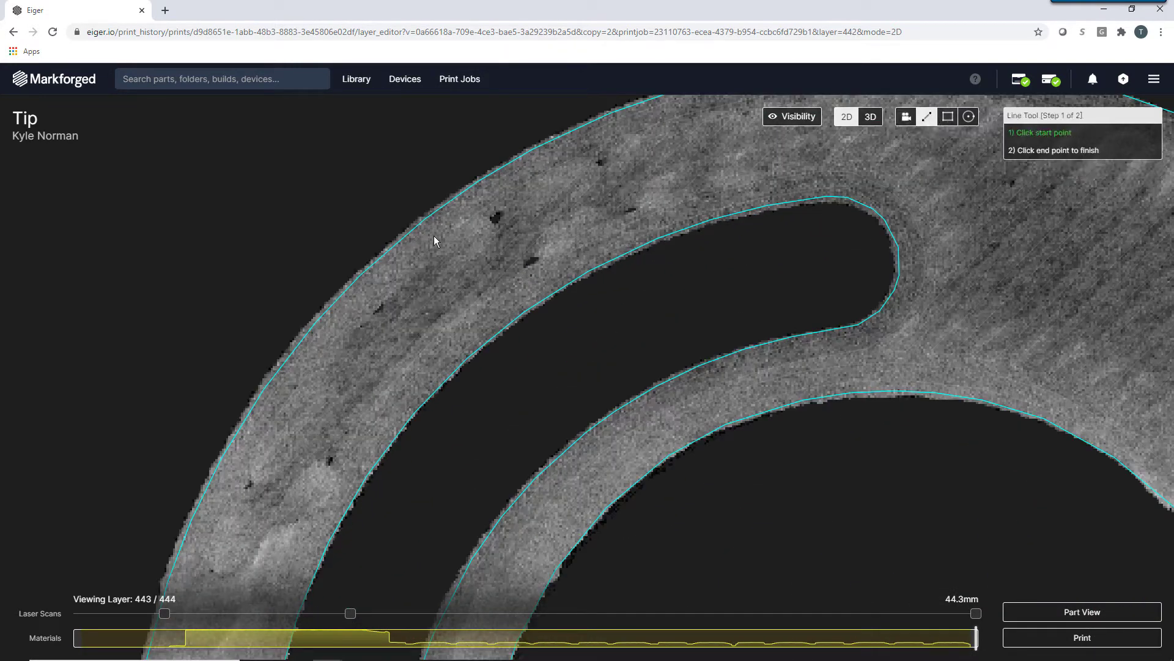
{"action": "left_click", "coordinate": [418, 218]}
{"action": "left_click", "coordinate": [505, 333]}
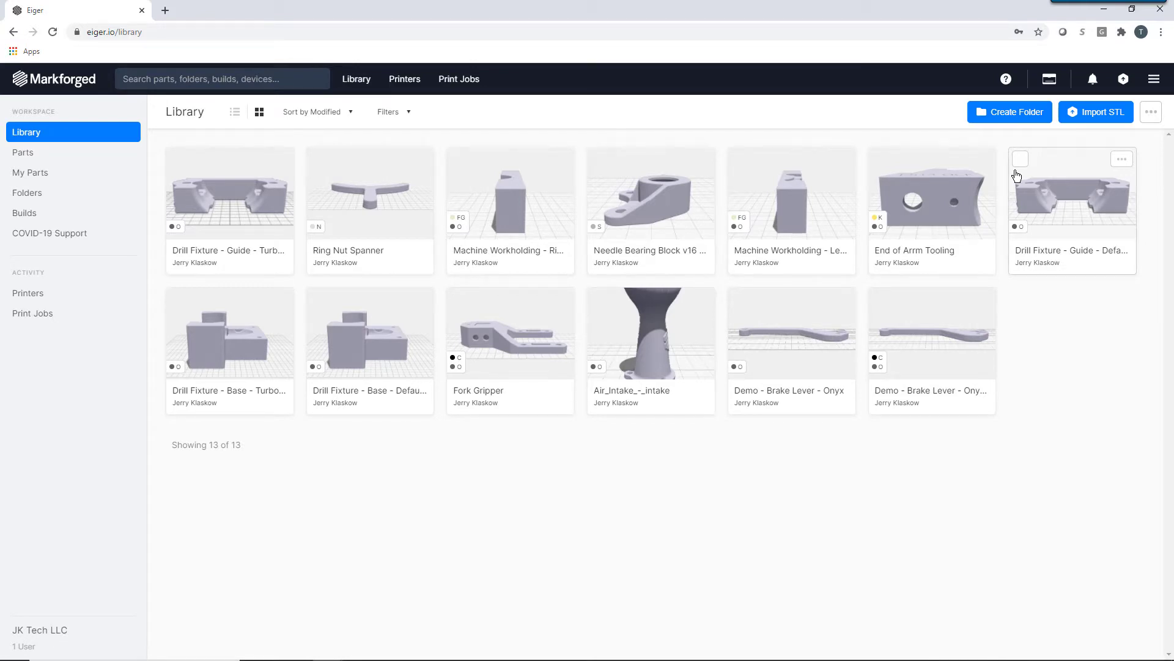
Create a new library folder named 'Top Secrect Project'.
{"action": "left_click", "coordinate": [1010, 111]}
{"action": "type", "text": "Top Secrect Project"}
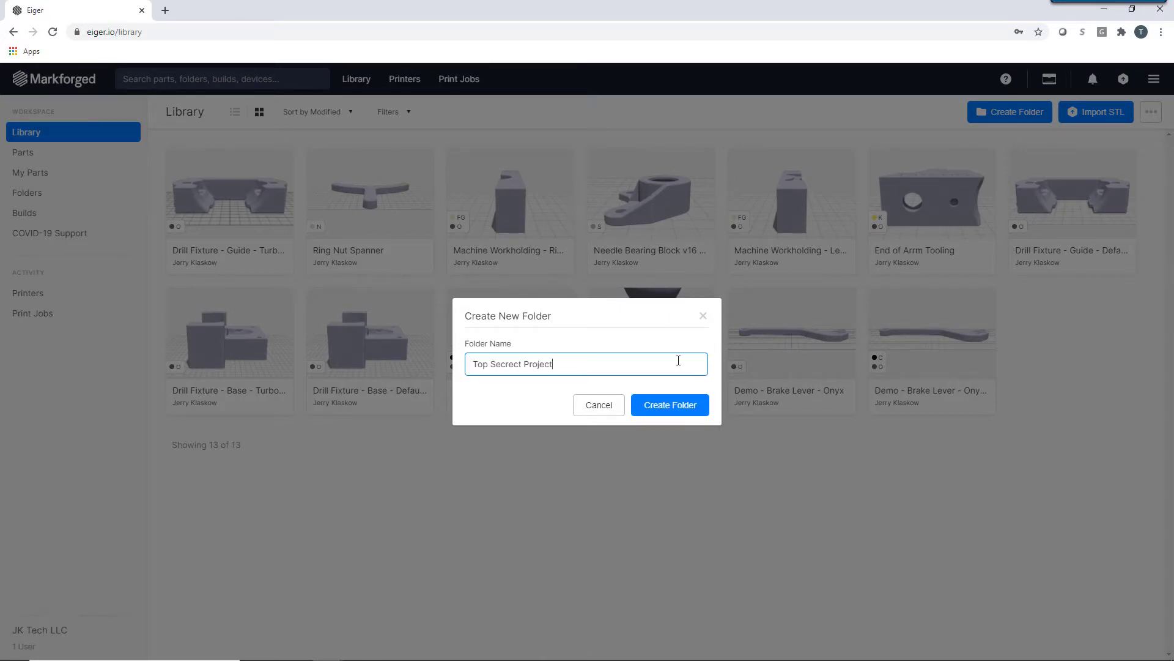
{"action": "left_click", "coordinate": [673, 405]}
Add the chosen library parts to the Top Secrect Project folder.
{"action": "left_click", "coordinate": [1012, 112]}
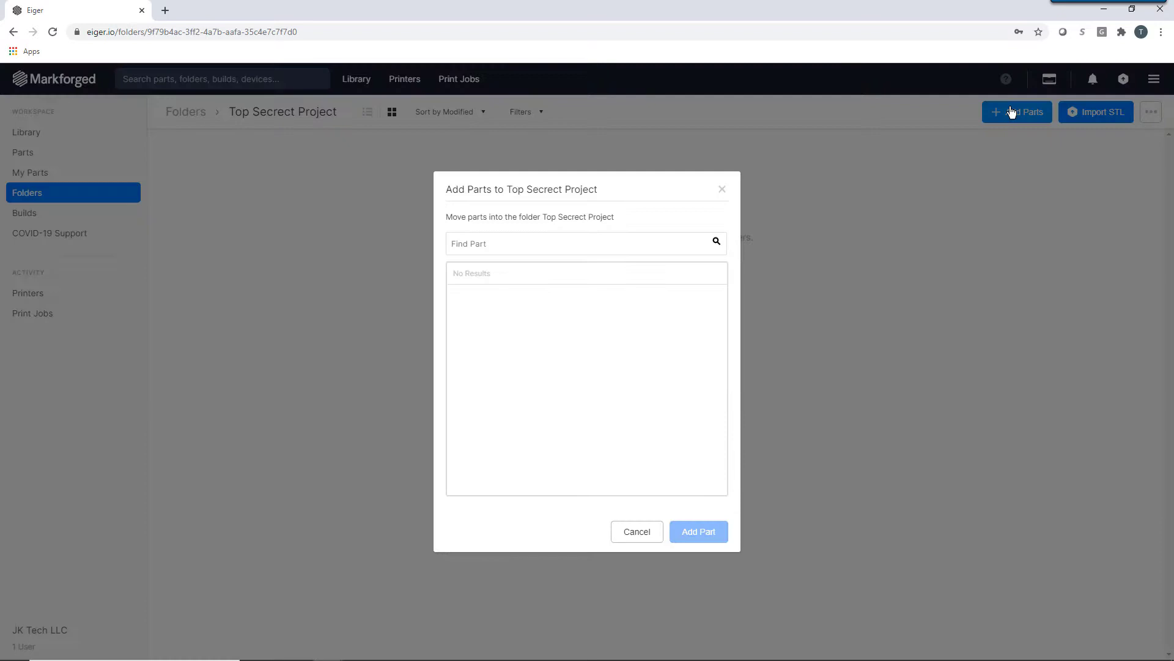
{"action": "left_click", "coordinate": [636, 288]}
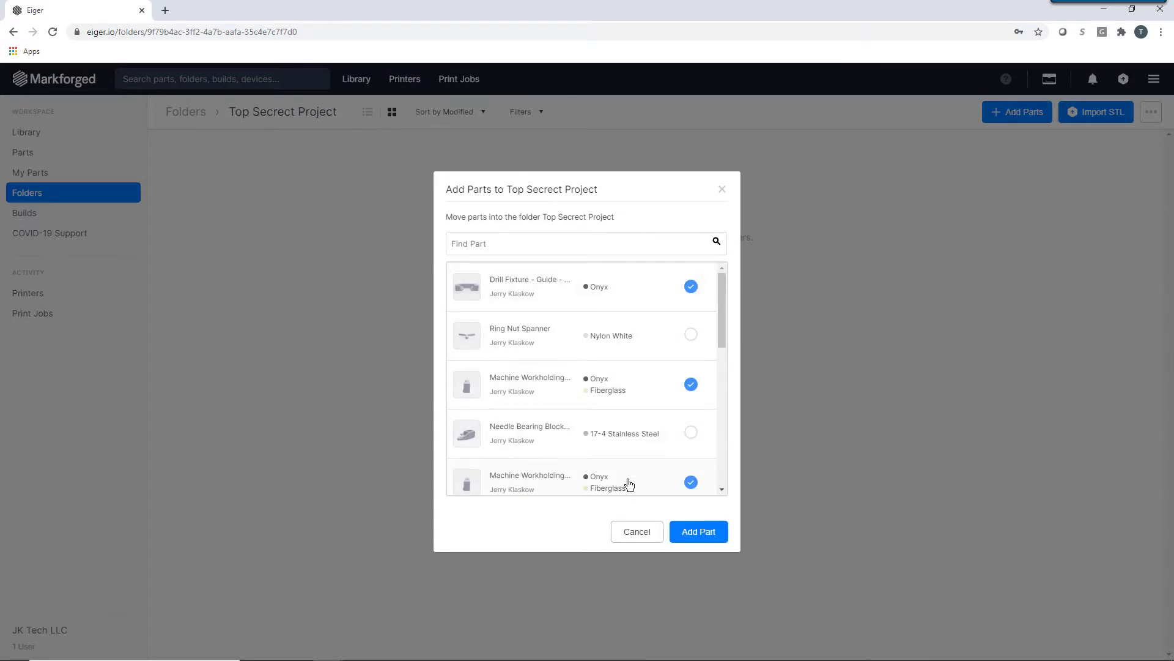
{"action": "left_click", "coordinate": [697, 532]}
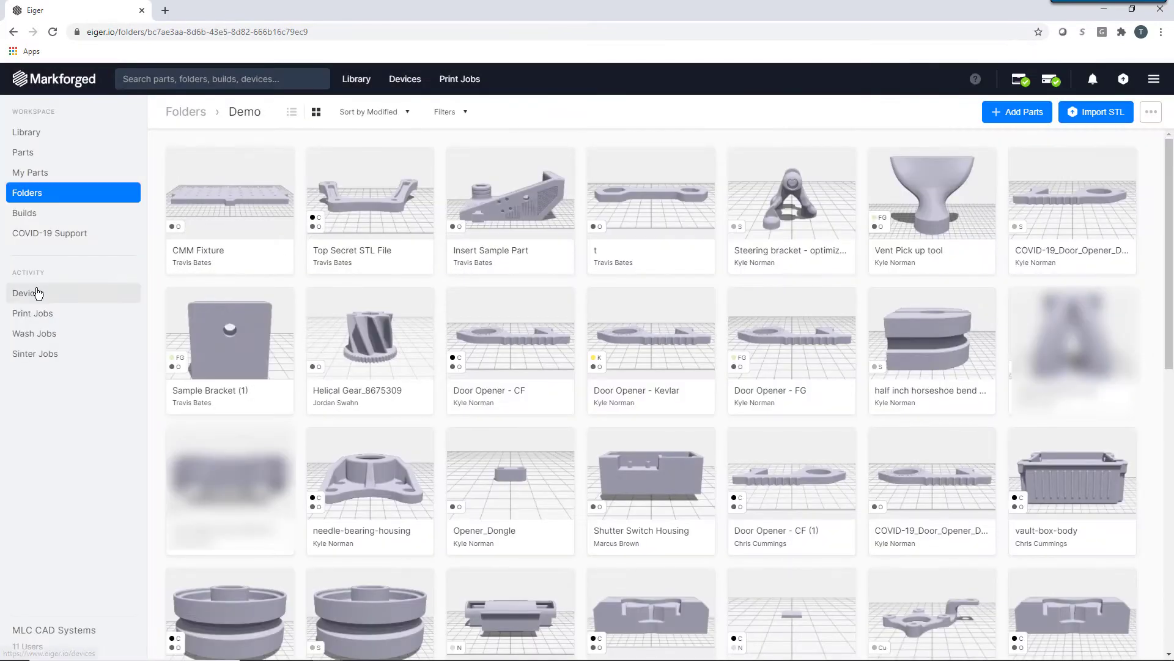
{"action": "left_click", "coordinate": [37, 293]}
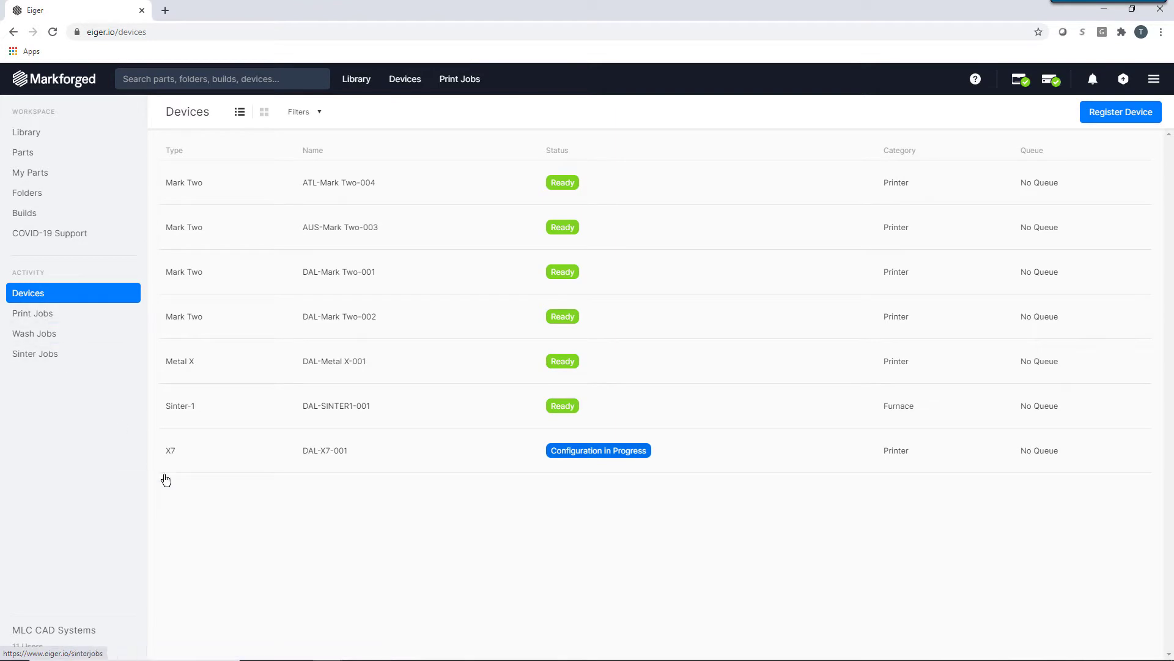
Open DAL-Mark Two-001 and drag Test Sample to the top of its print queue.
{"action": "left_click", "coordinate": [272, 274]}
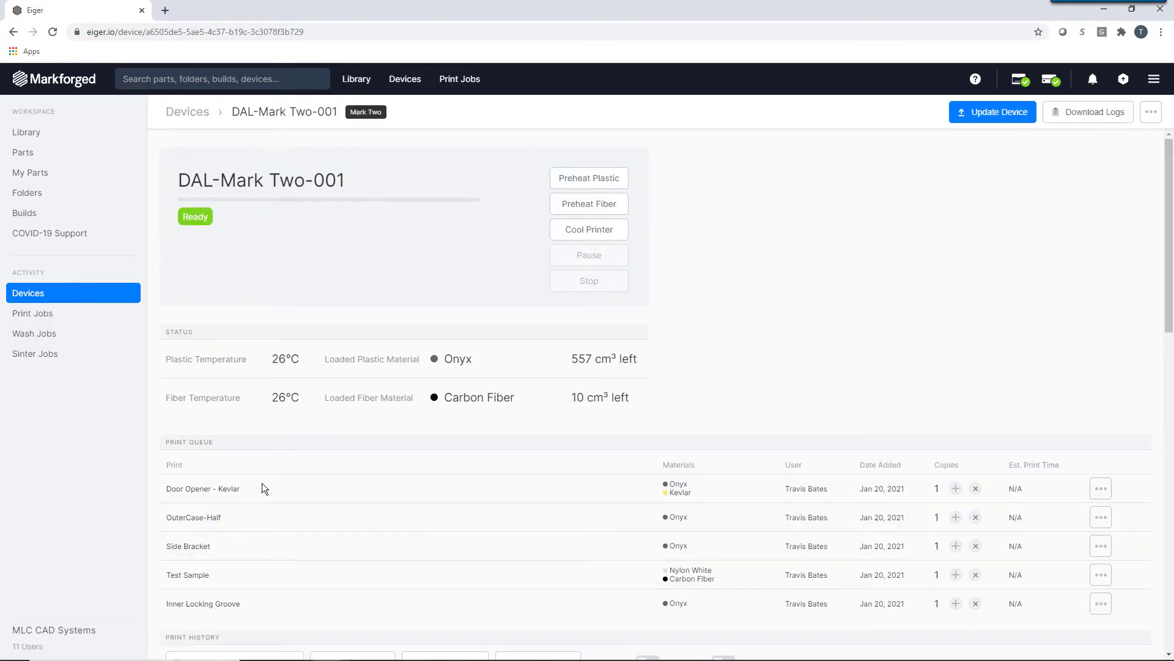
{"action": "left_click_drag", "start_coordinate": [243, 575], "coordinate": [258, 489]}
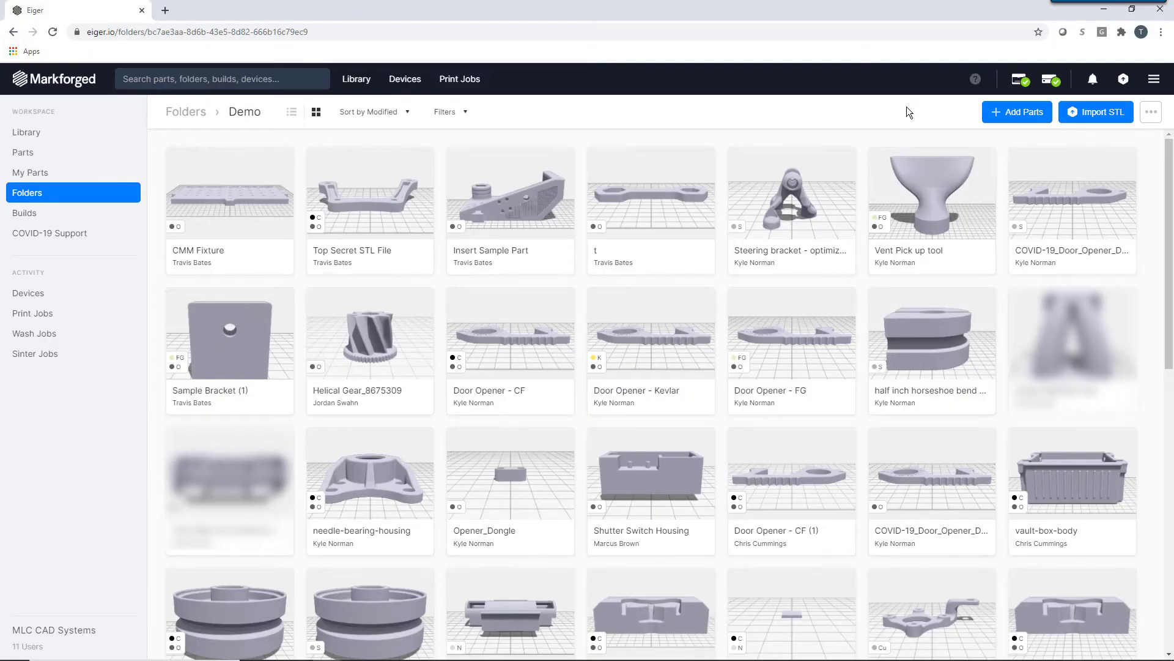
Open Account Settings > Dashboard and browse its charts, keeping All Printers and All Users.
{"action": "left_click", "coordinate": [1154, 79]}
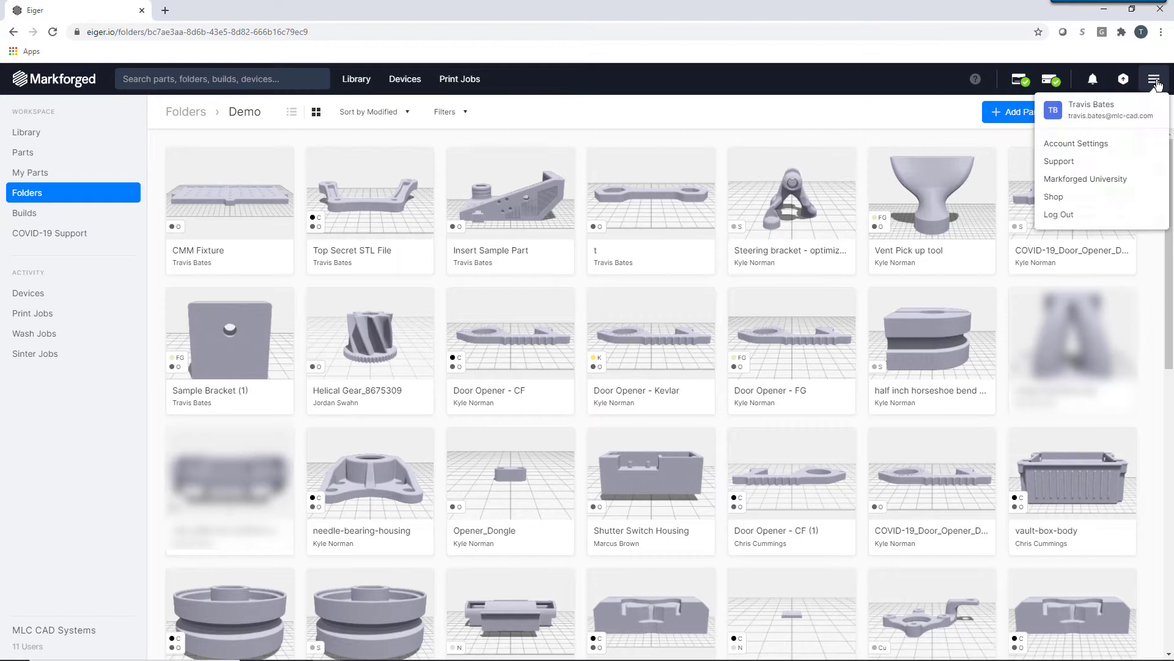
{"action": "left_click", "coordinate": [1107, 144]}
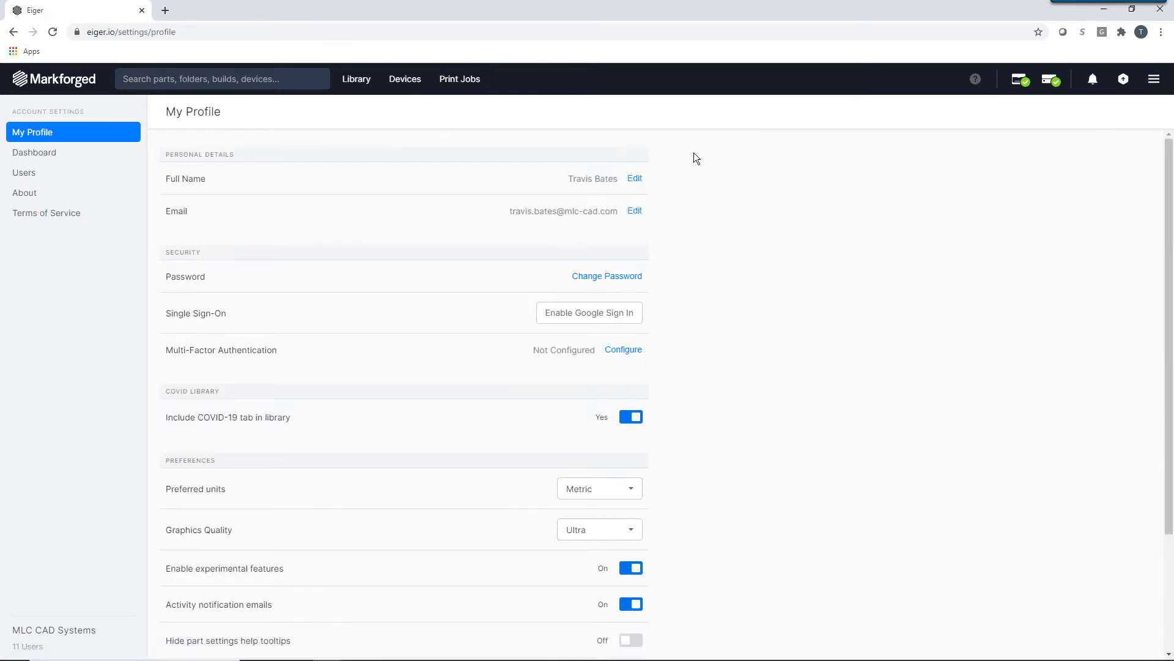
{"action": "left_click", "coordinate": [63, 154]}
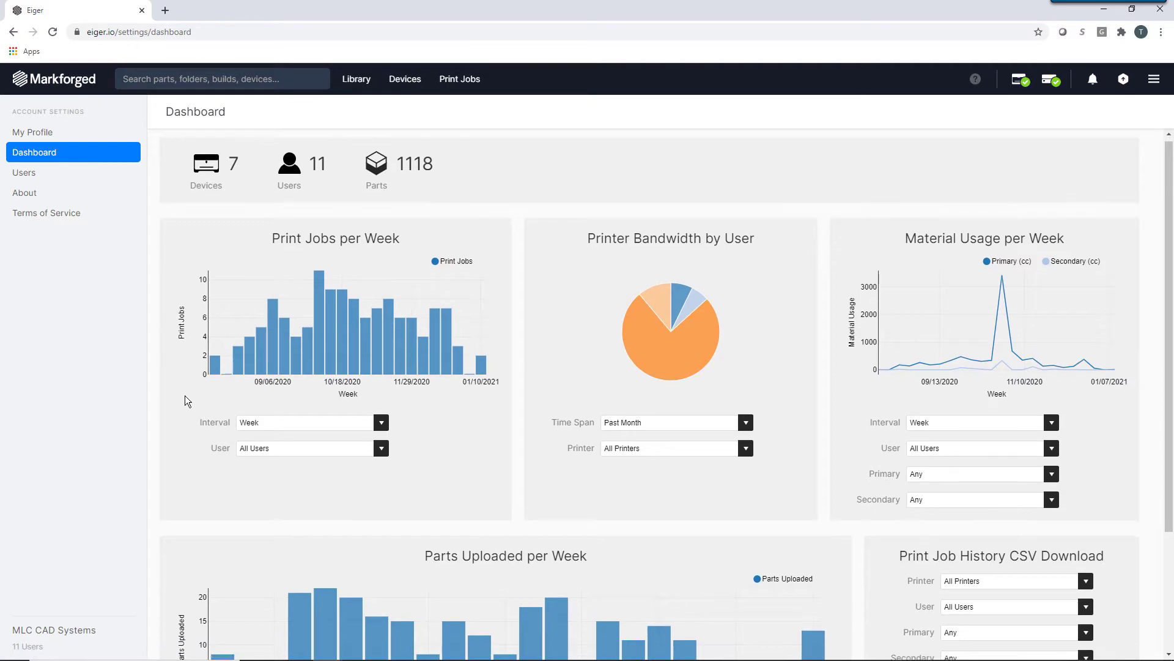
{"action": "scroll", "coordinate": [186, 396], "scroll_direction": "down", "scroll_amount": 1}
{"action": "scroll", "coordinate": [185, 395], "scroll_direction": "down", "scroll_amount": 1}
{"action": "left_click", "coordinate": [745, 350]}
{"action": "left_click", "coordinate": [744, 349]}
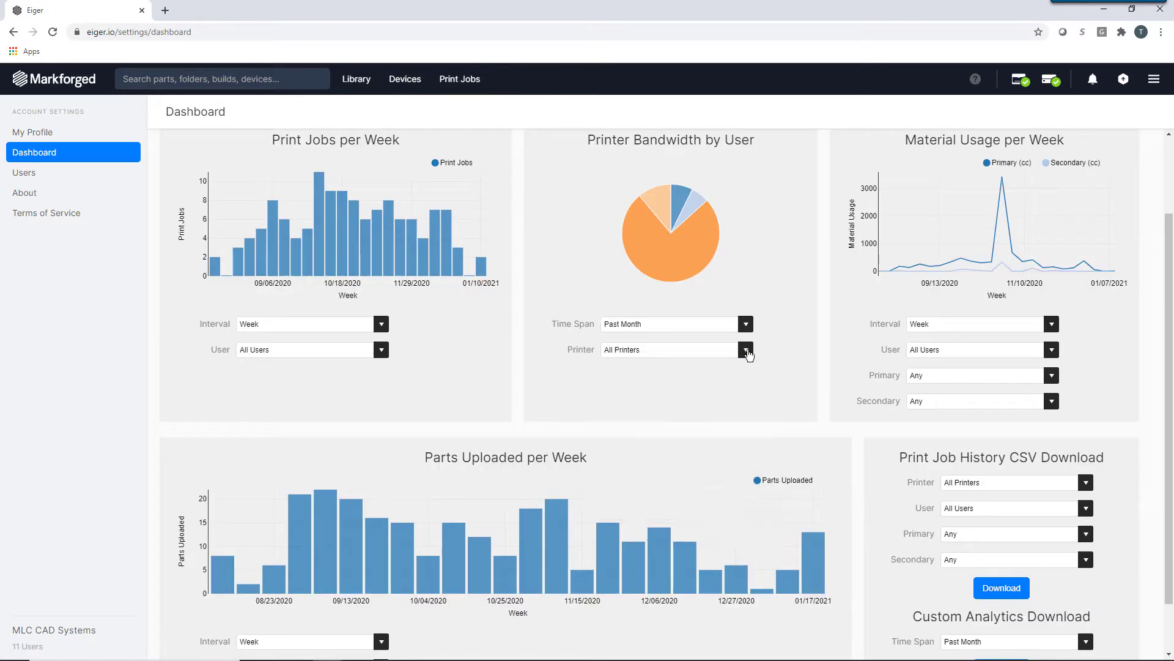
{"action": "left_click", "coordinate": [1052, 349]}
{"action": "left_click", "coordinate": [1049, 353]}
{"action": "scroll", "coordinate": [911, 544], "scroll_direction": "down", "scroll_amount": 1}
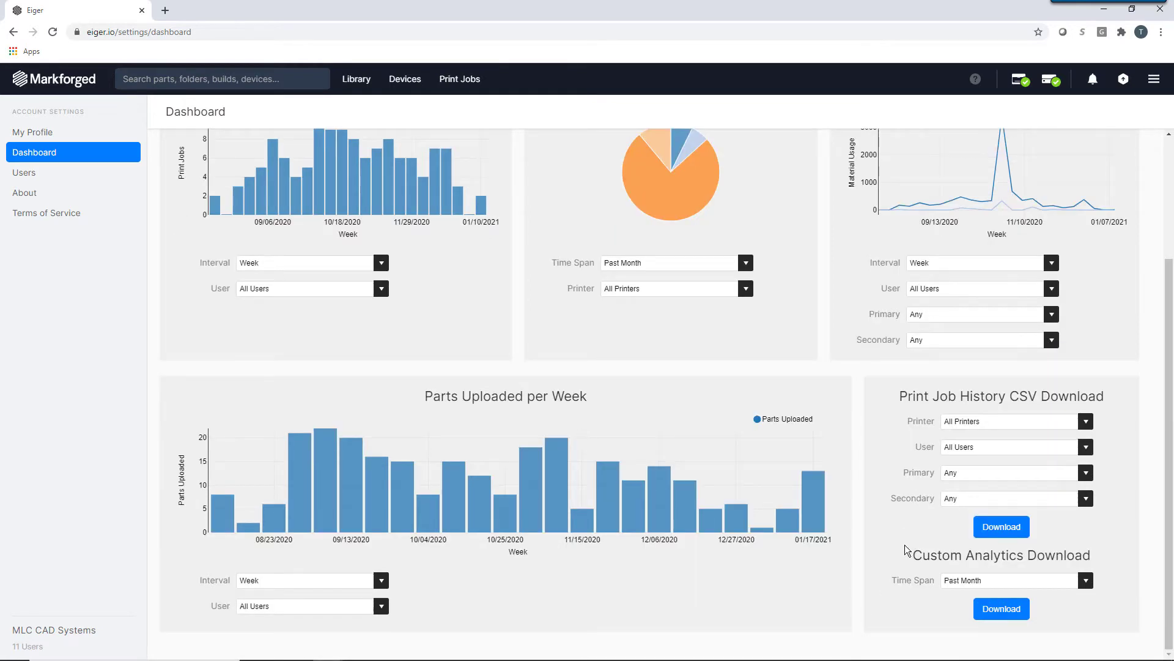
Download the print job history CSV, then print My First Metal X Print at 0.125 layer height.
{"action": "left_click", "coordinate": [976, 532]}
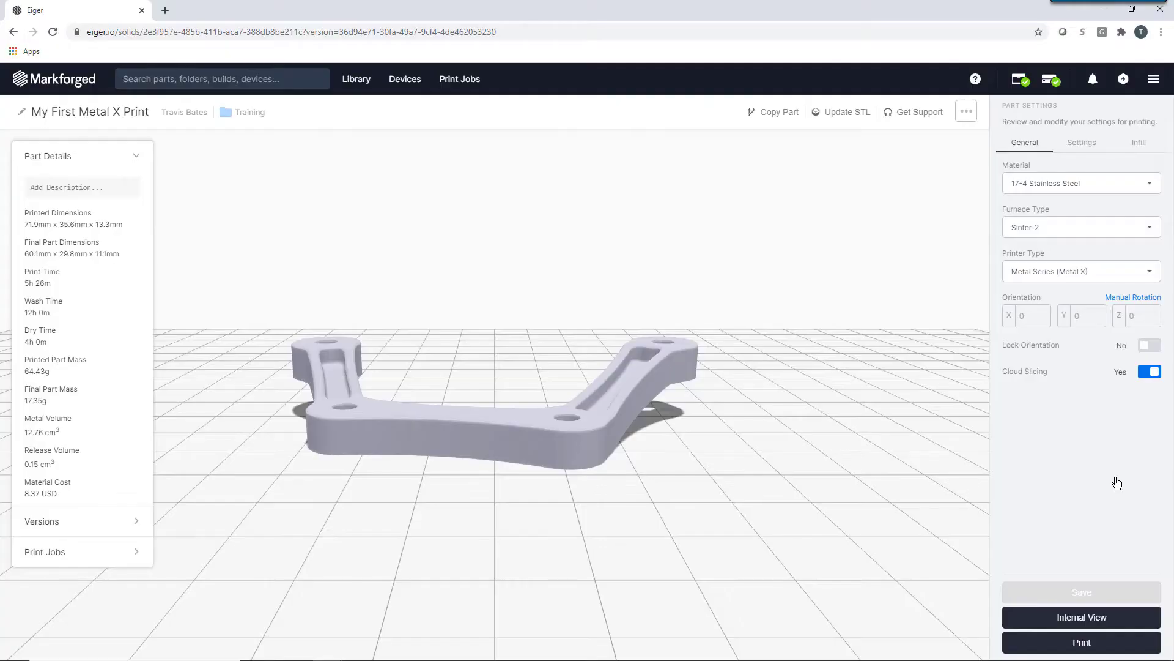
{"action": "left_click", "coordinate": [1081, 142]}
{"action": "left_click", "coordinate": [1088, 183]}
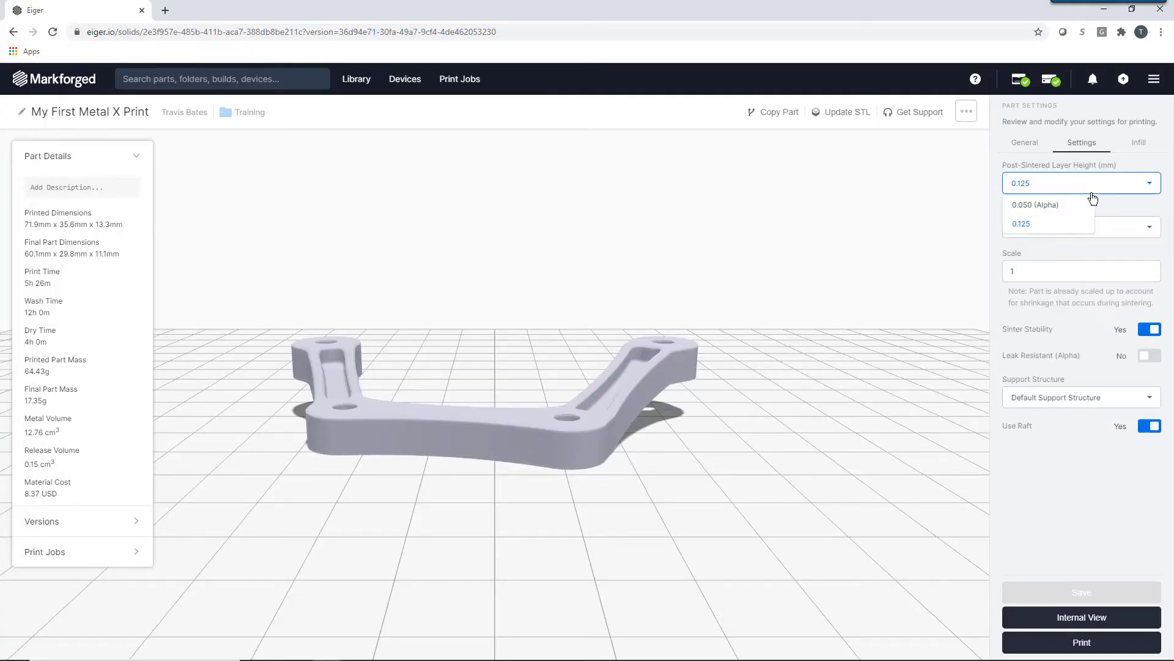
{"action": "left_click", "coordinate": [1092, 199]}
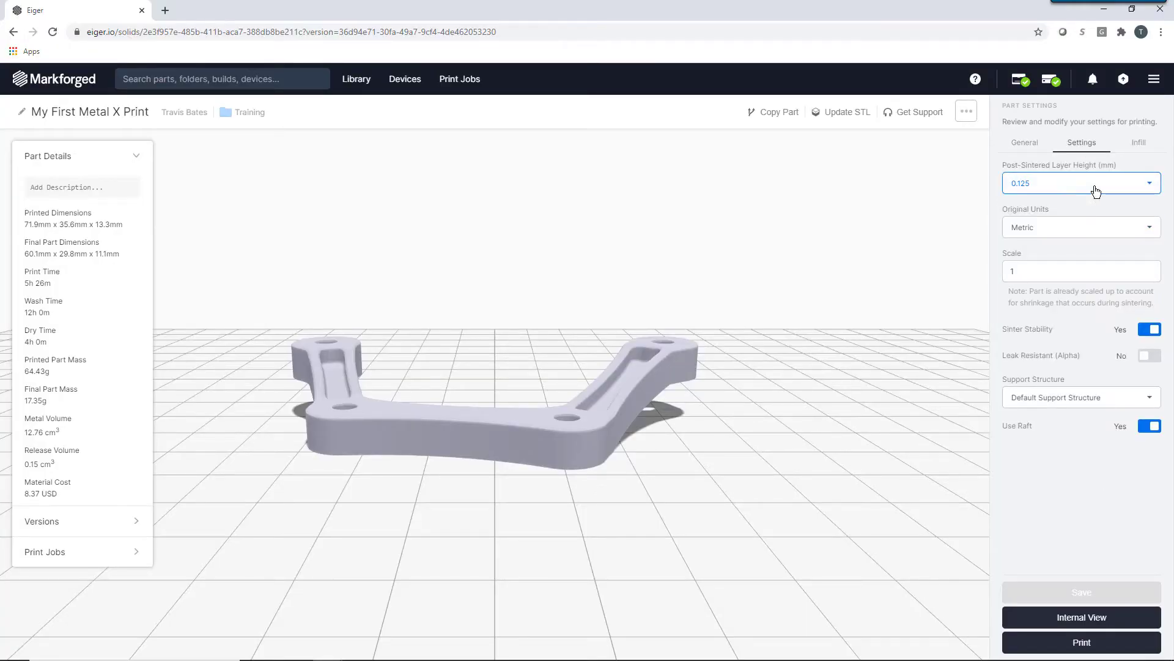
{"action": "left_click", "coordinate": [1103, 200]}
{"action": "left_click", "coordinate": [1139, 147]}
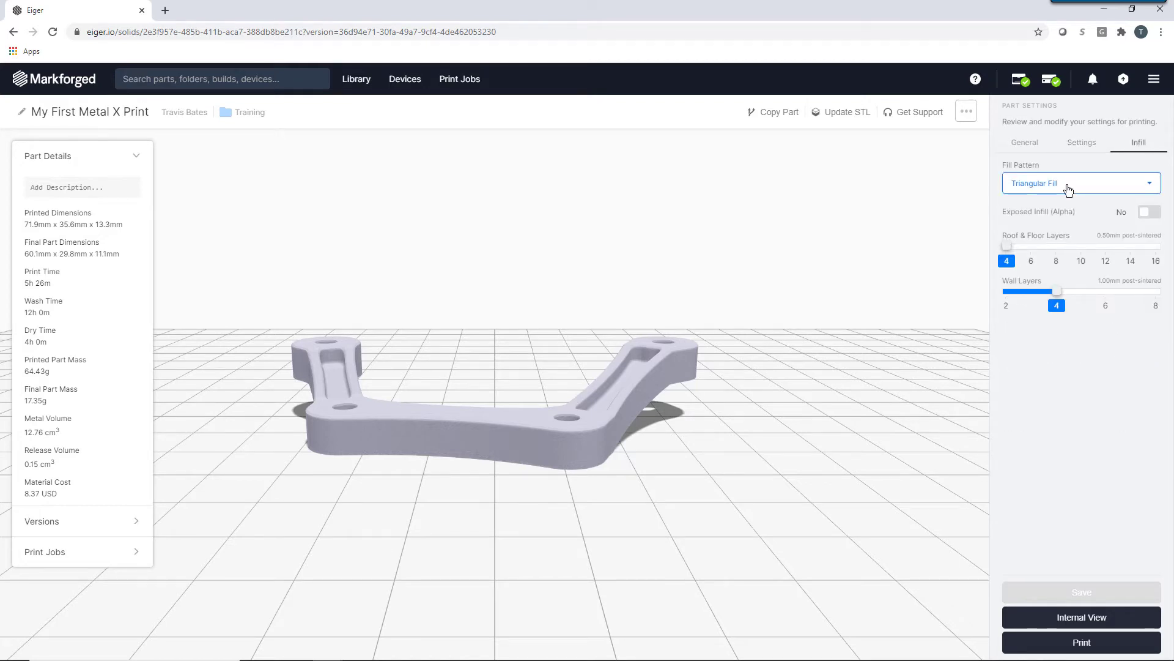
{"action": "left_click", "coordinate": [1065, 641]}
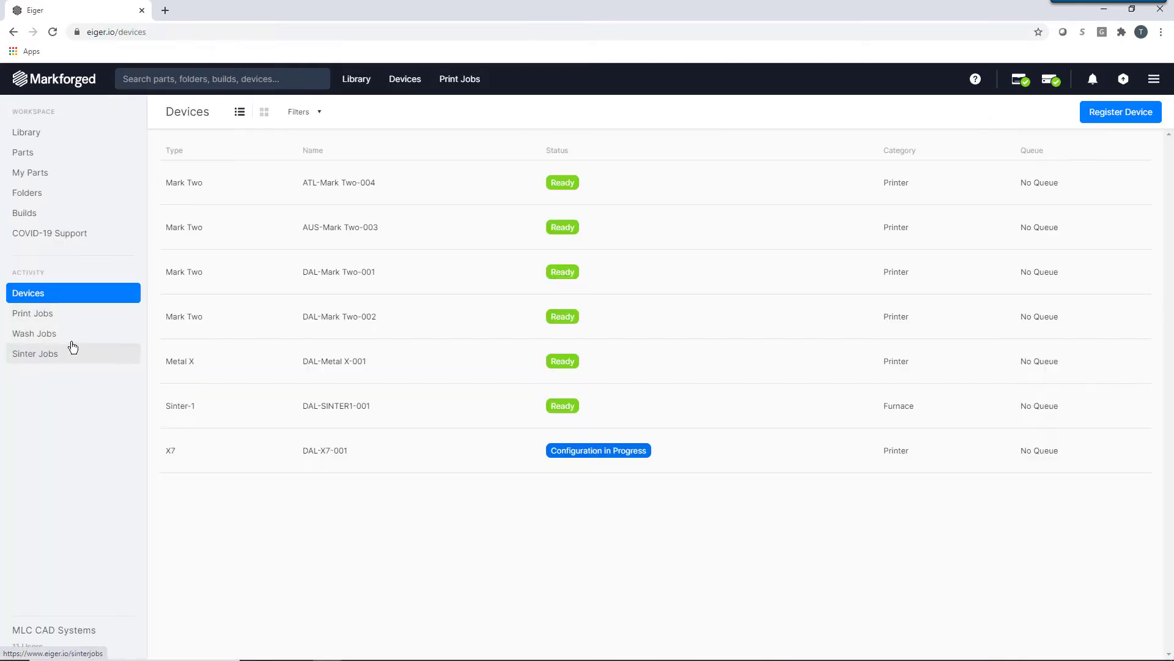
Wash the three ready parts, entering initial masses of 13, 56.28 and 24.68 g.
{"action": "left_click", "coordinate": [67, 333]}
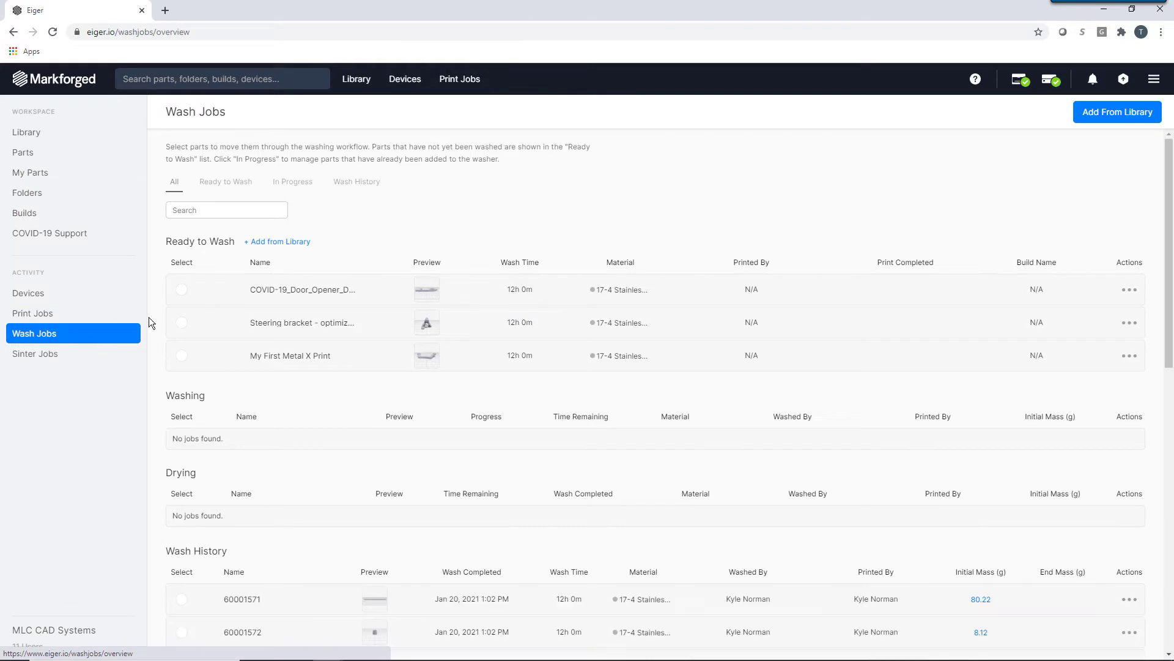
{"action": "left_click", "coordinate": [182, 290]}
{"action": "left_click", "coordinate": [182, 323]}
{"action": "left_click", "coordinate": [182, 355]}
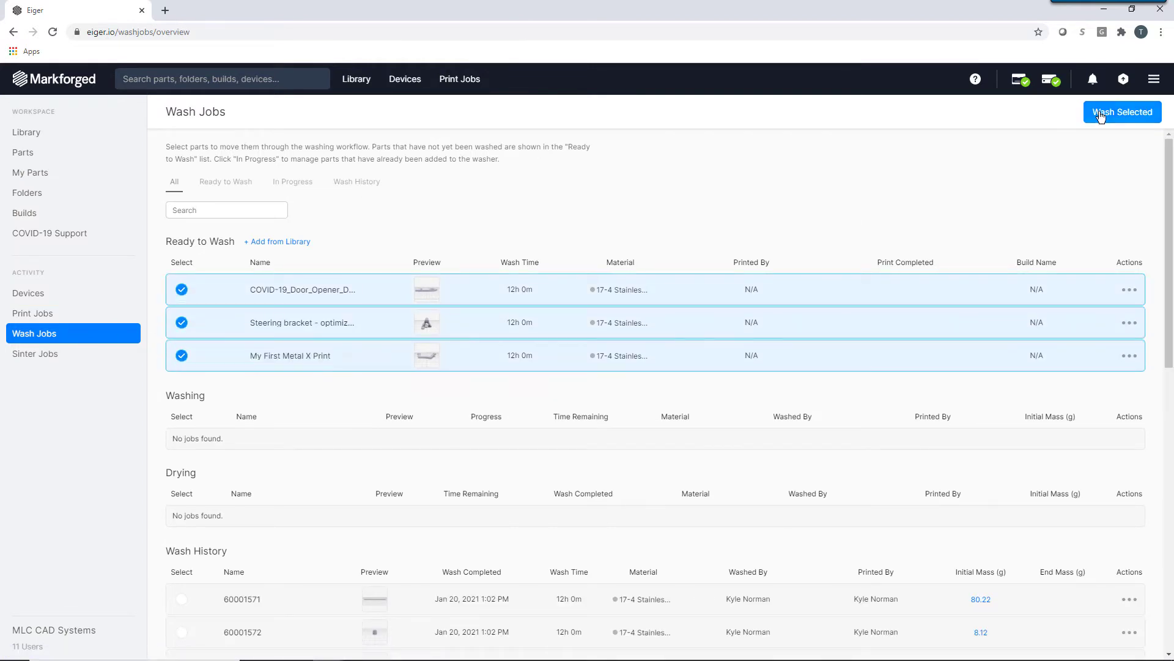
{"action": "left_click", "coordinate": [1122, 112]}
{"action": "left_click", "coordinate": [607, 249]}
{"action": "type", "text": "13.4"}
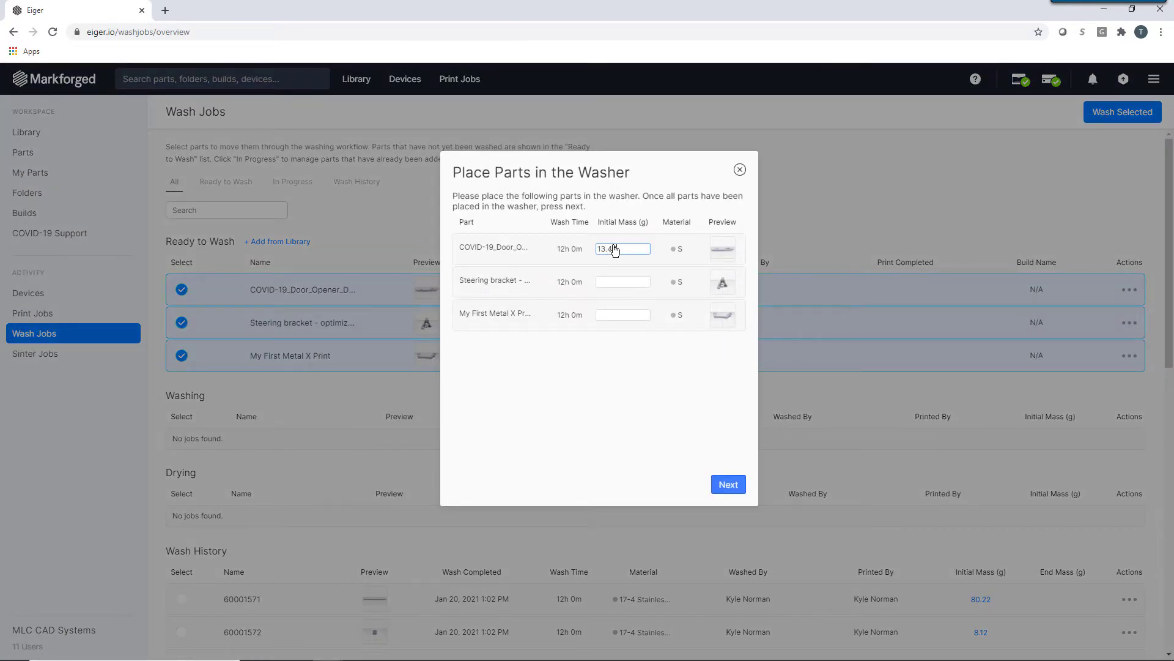
{"action": "key", "text": "Tab"}
{"action": "type", "text": "56.28"}
{"action": "key", "text": "Tab"}
{"action": "type", "text": "24.68"}
{"action": "left_click", "coordinate": [728, 483]}
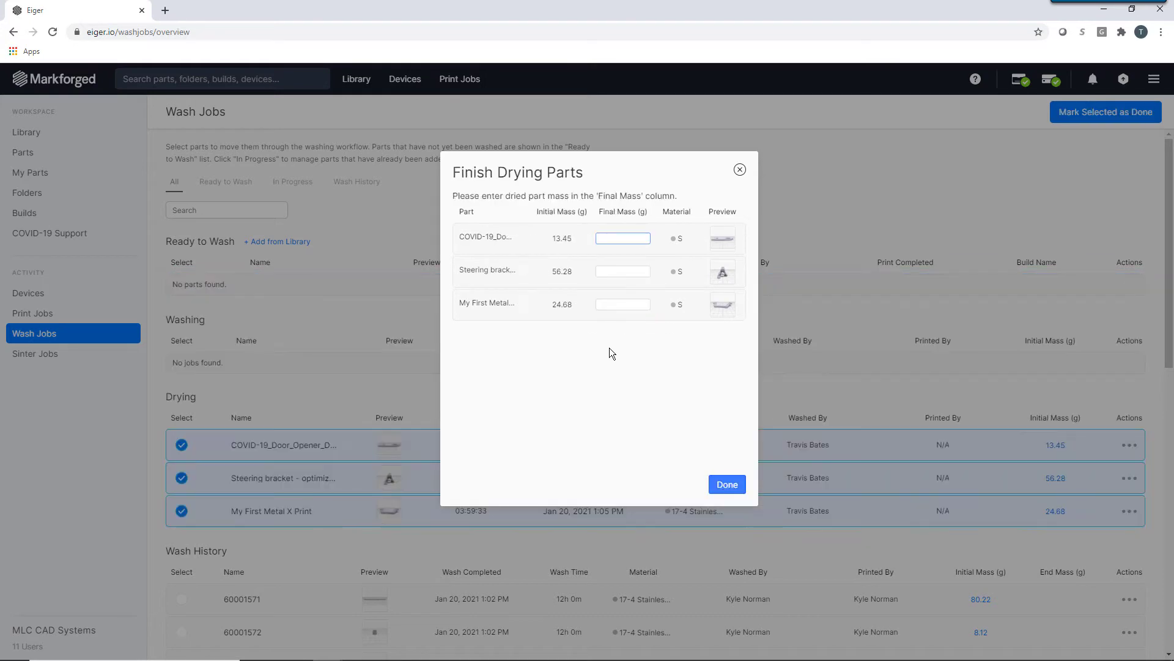
Record final masses of 11.32, 45.89 and 18.56 g to finish drying.
{"action": "type", "text": "11.32"}
{"action": "key", "text": "Tab"}
{"action": "type", "text": "45.89"}
{"action": "key", "text": "Tab"}
{"action": "type", "text": "18.56"}
{"action": "left_click", "coordinate": [724, 483]}
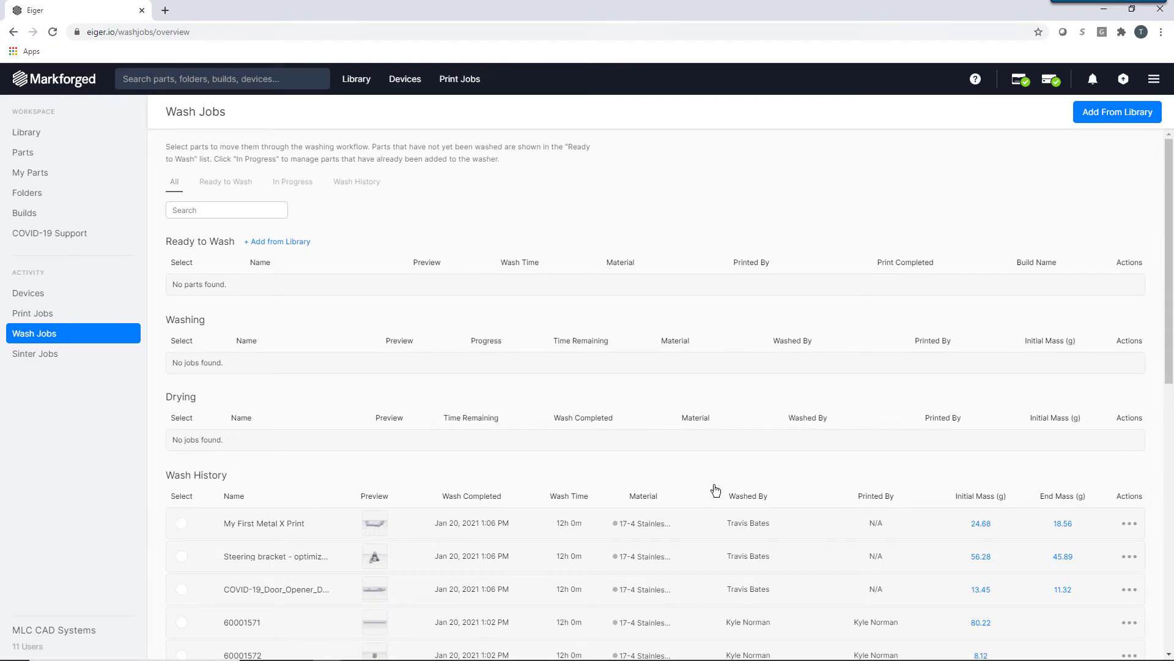
Open markforged.com/security and scroll down to the Download the Security Whitepaper and Responsible Disclosure Policy sections.
{"action": "left_click", "coordinate": [94, 358]}
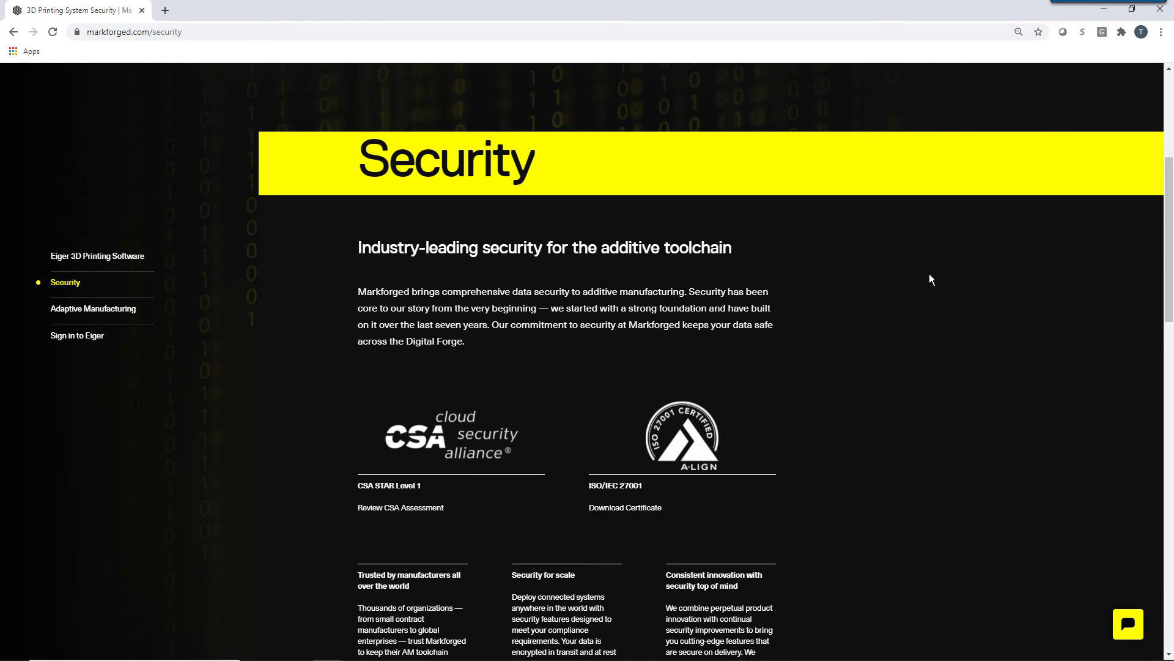
{"action": "scroll", "coordinate": [930, 279], "scroll_direction": "down", "scroll_amount": 3}
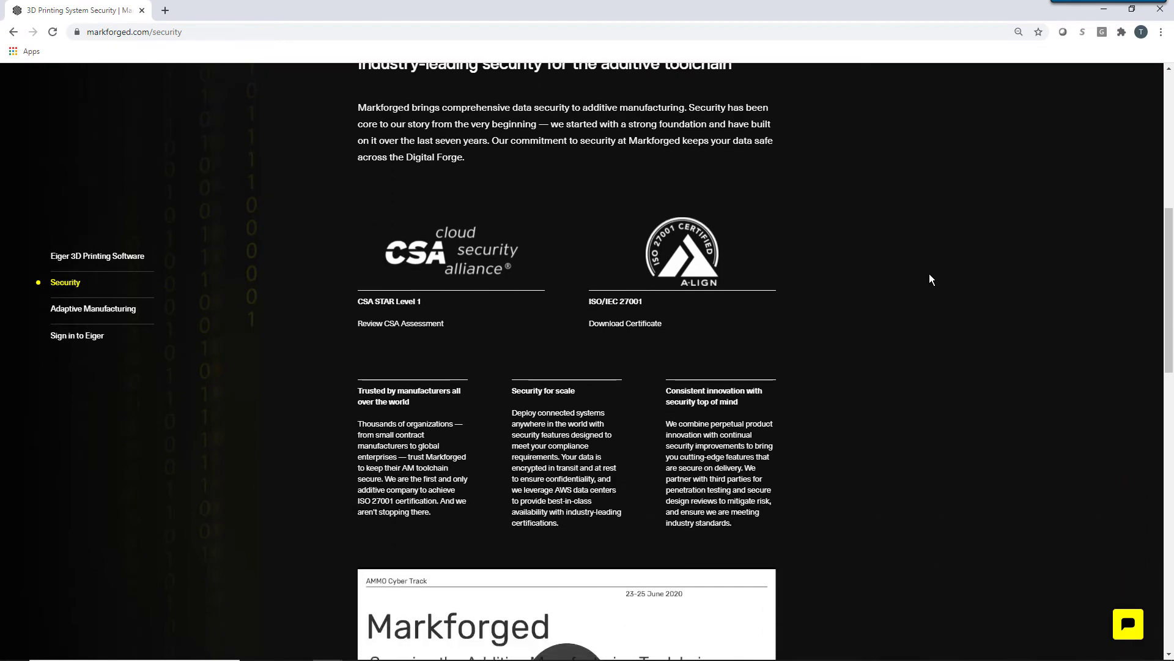
{"action": "scroll", "coordinate": [930, 279], "scroll_direction": "down", "scroll_amount": 2}
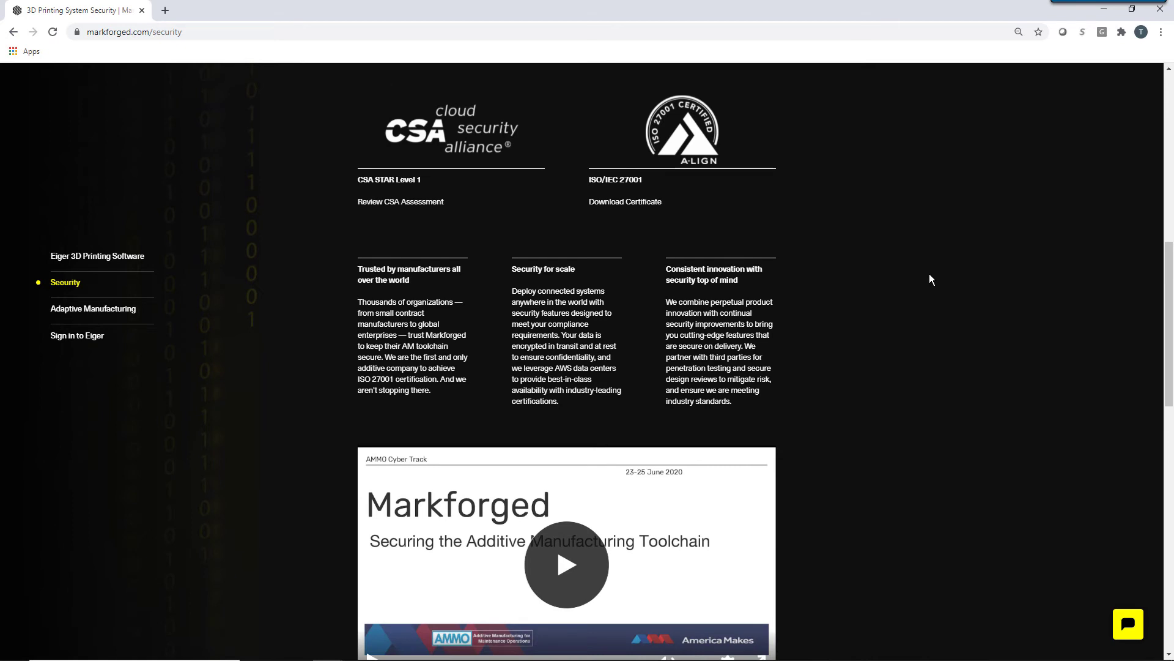
{"action": "scroll", "coordinate": [929, 278], "scroll_direction": "down", "scroll_amount": 4}
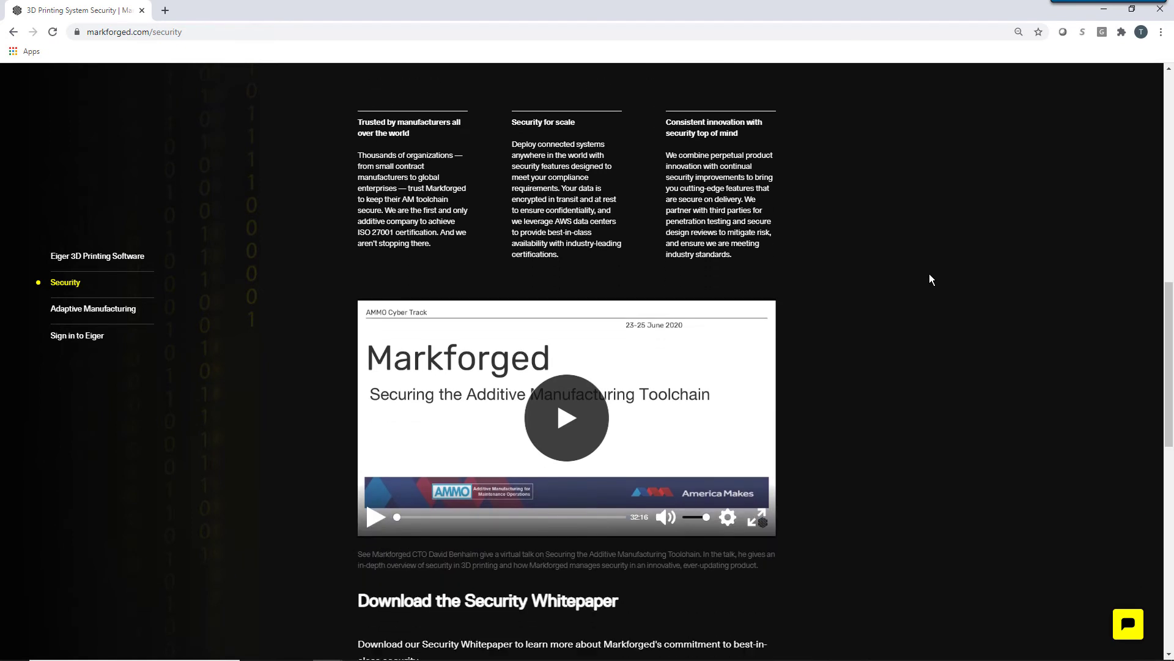
{"action": "scroll", "coordinate": [930, 280], "scroll_direction": "down", "scroll_amount": 3}
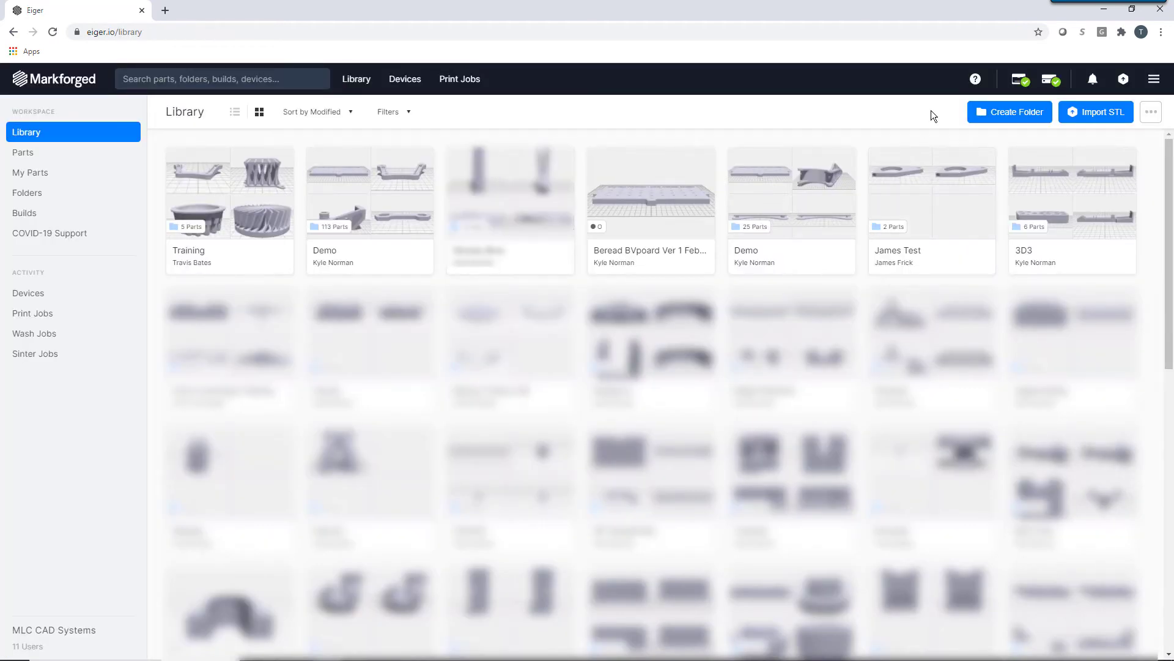
From the account menu's Account Settings, start configuring Multi-Factor Authentication.
{"action": "left_click", "coordinate": [1154, 80]}
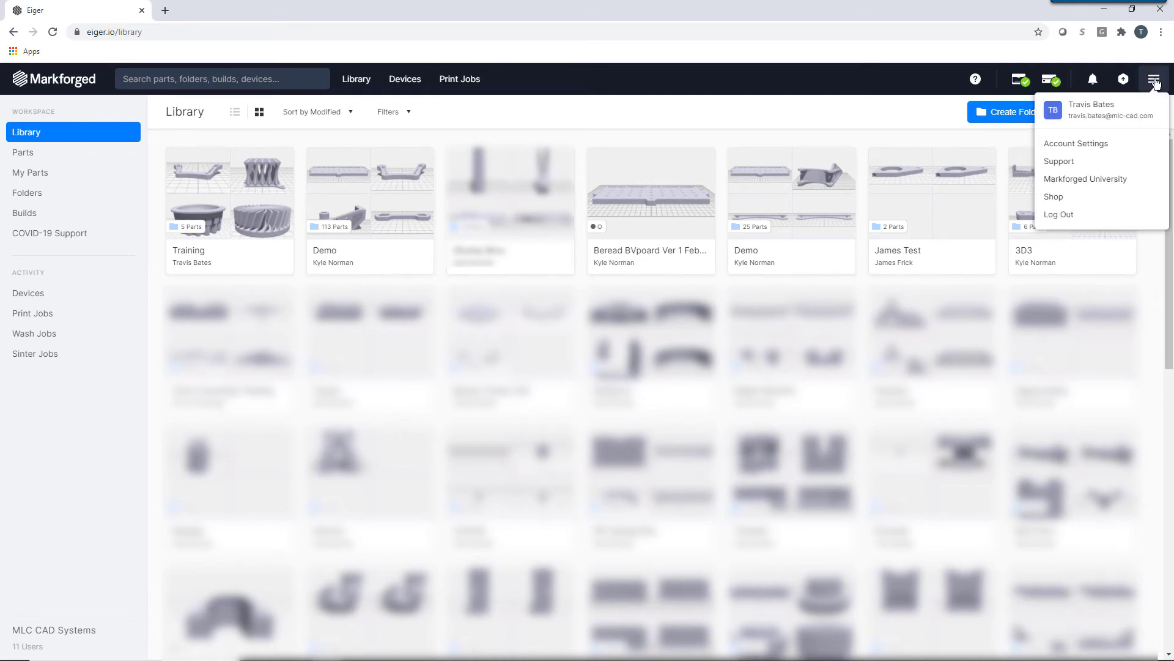
{"action": "left_click", "coordinate": [1123, 142]}
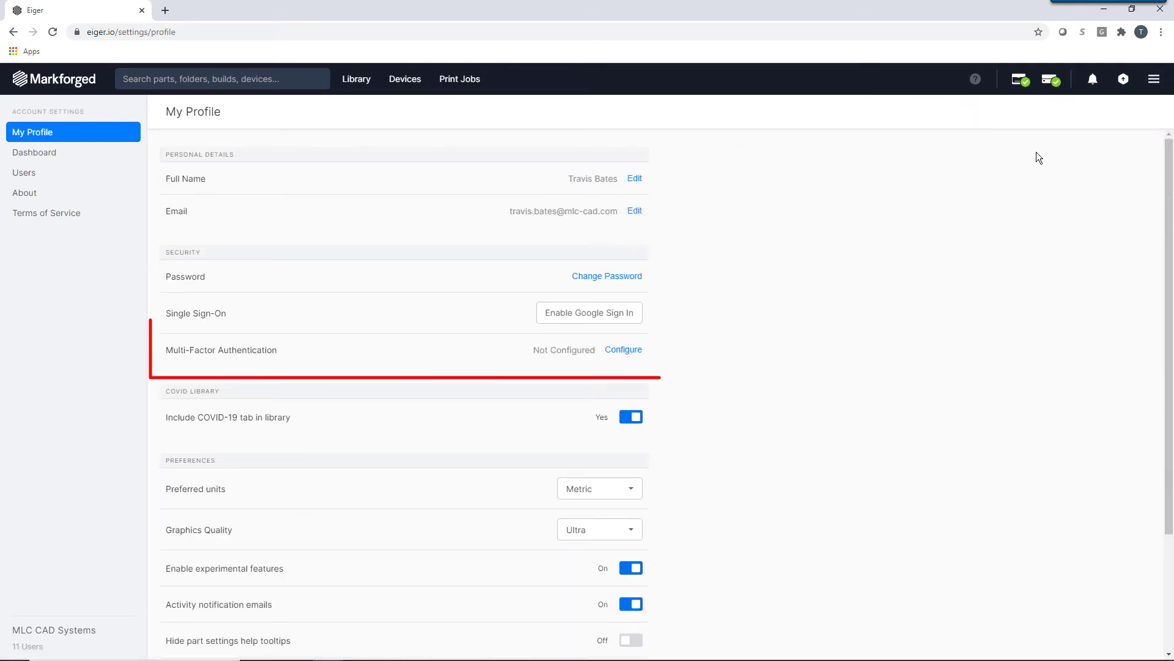
{"action": "left_click", "coordinate": [630, 349]}
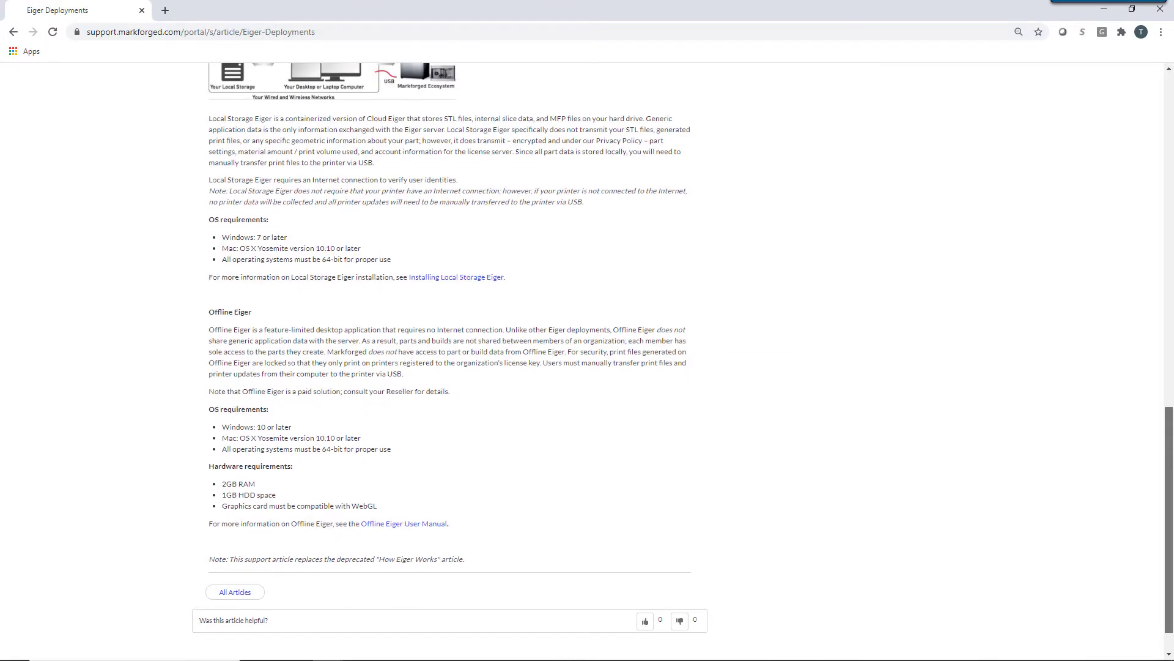
{"action": "scroll", "coordinate": [683, 361], "scroll_direction": "down", "scroll_amount": 1}
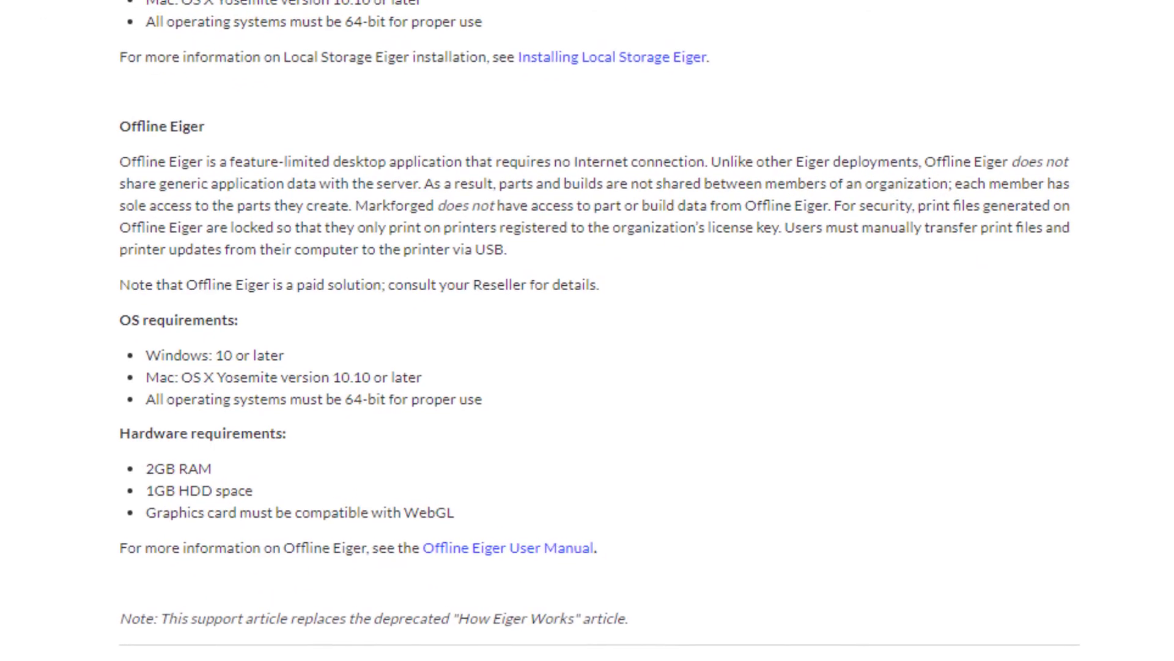